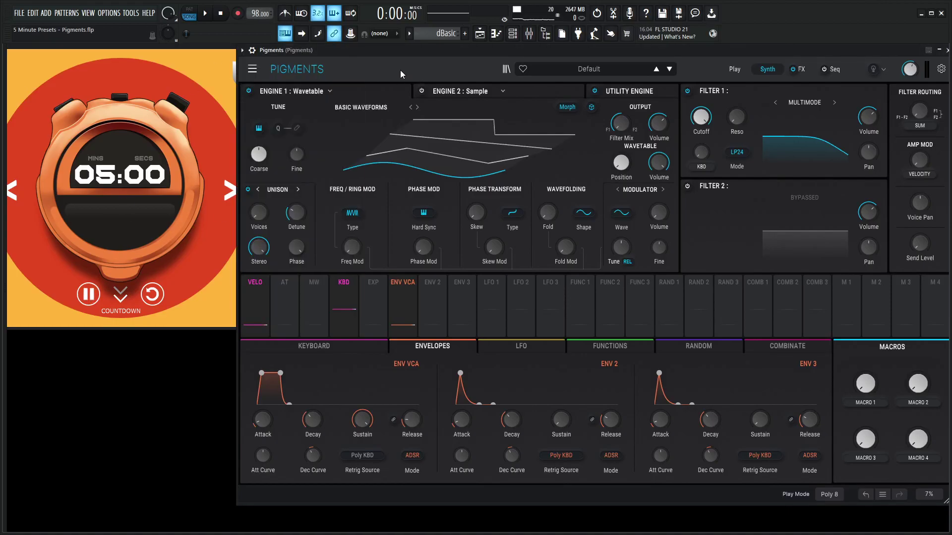
# Start a new default preset and change Engine 1 from Wavetable to Analog
pyautogui.click(253, 69)
pyautogui.click(267, 83)
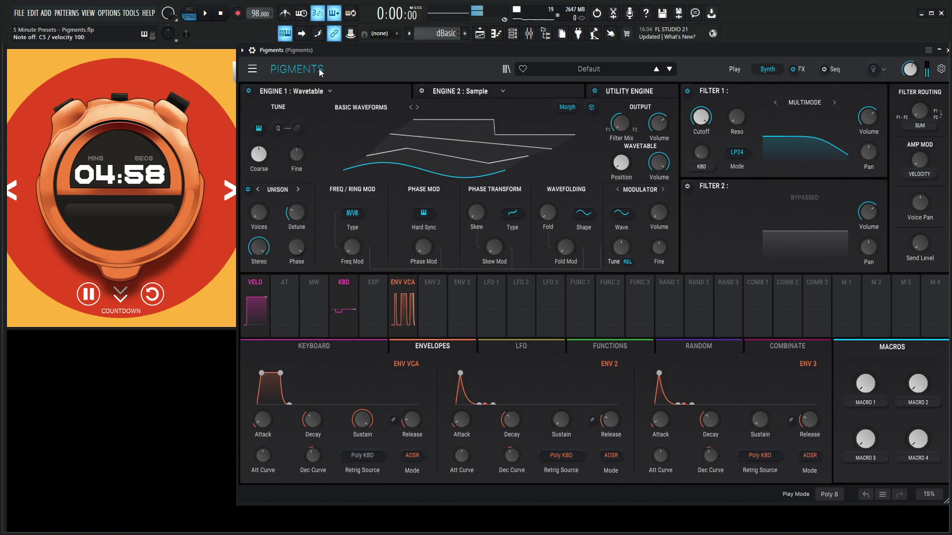
pyautogui.click(320, 91)
pyautogui.click(281, 131)
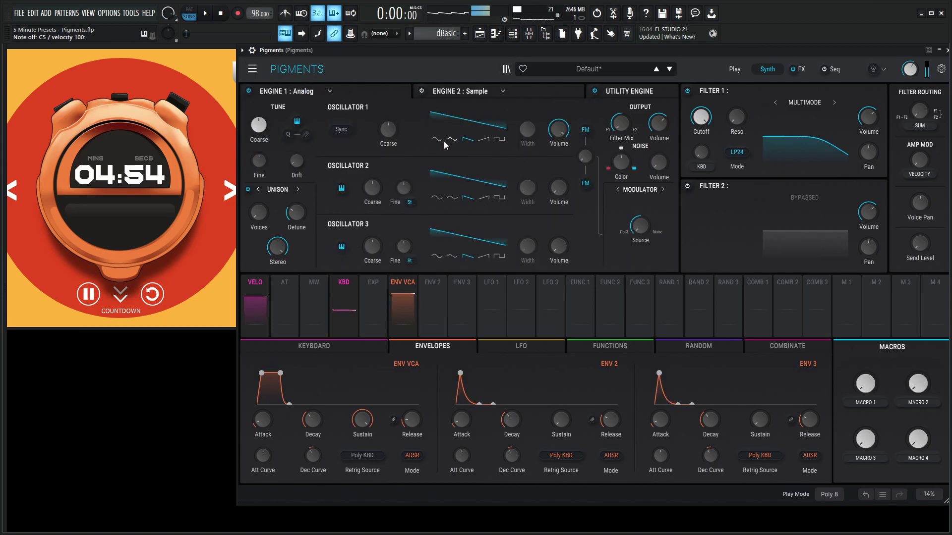
# Set Oscillator 1 to a sine wave and raise the analog engine's frequency modulation amount slightly
pyautogui.click(438, 140)
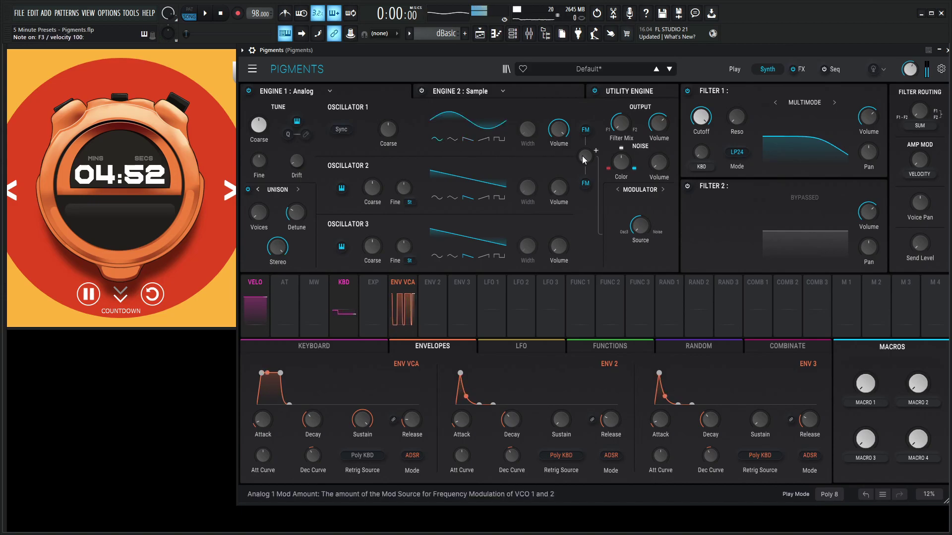
pyautogui.moveTo(584, 158); pyautogui.dragTo(585, 149)
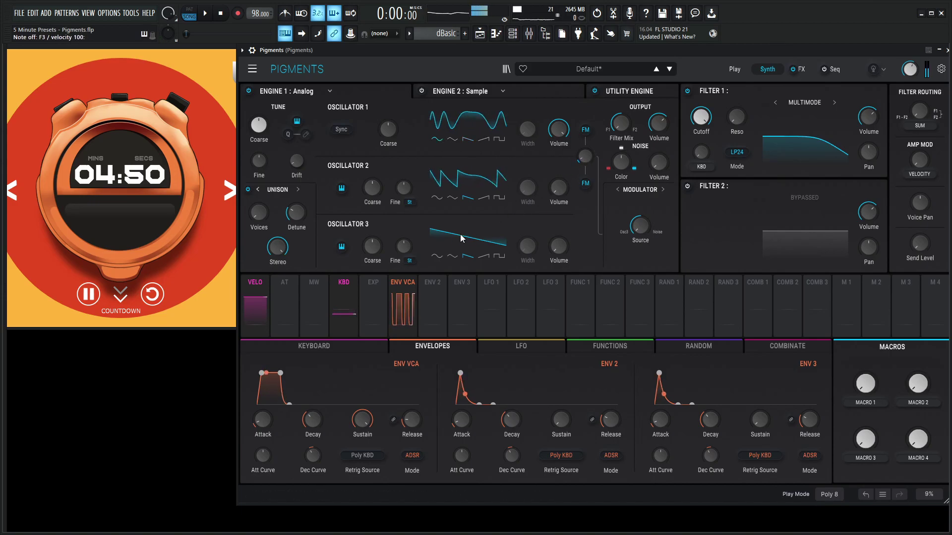
# Switch Oscillator 3 to a sine wave, lower its coarse tuning and fine-adjust the FM amount during playback
pyautogui.click(438, 257)
pyautogui.moveTo(372, 246); pyautogui.dragTo(372, 259)
pyautogui.press('space')
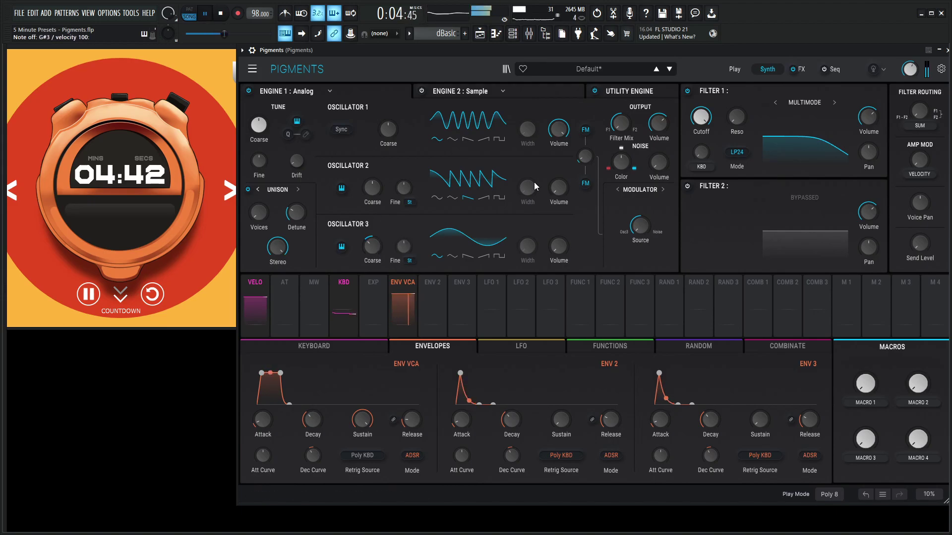
pyautogui.moveTo(584, 156); pyautogui.dragTo(584, 155)
pyautogui.press('space')
# Assign Macro 1 to the analog FM amount, rename the macro FM and leave it at a low setting
pyautogui.moveTo(846, 293); pyautogui.dragTo(586, 181)
pyautogui.moveTo(865, 383); pyautogui.dragTo(865, 354)
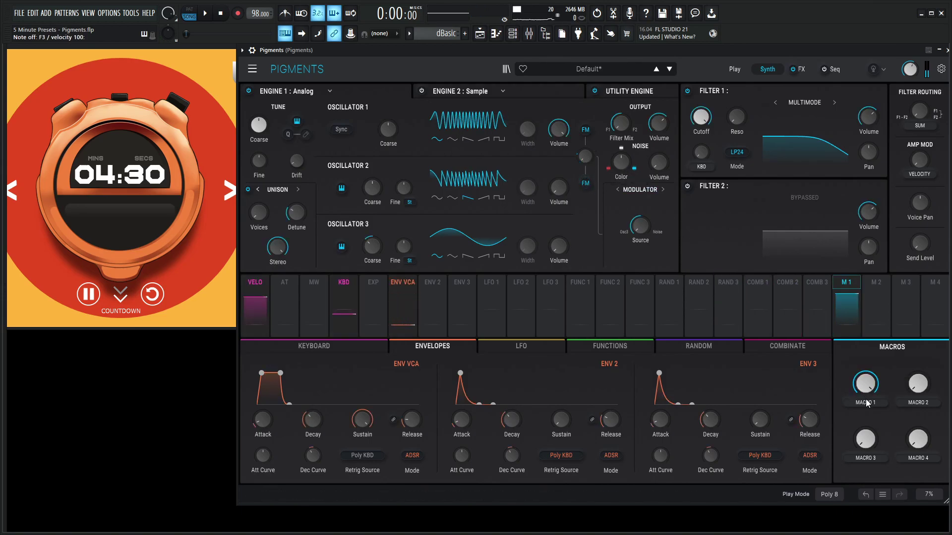
pyautogui.click(843, 389)
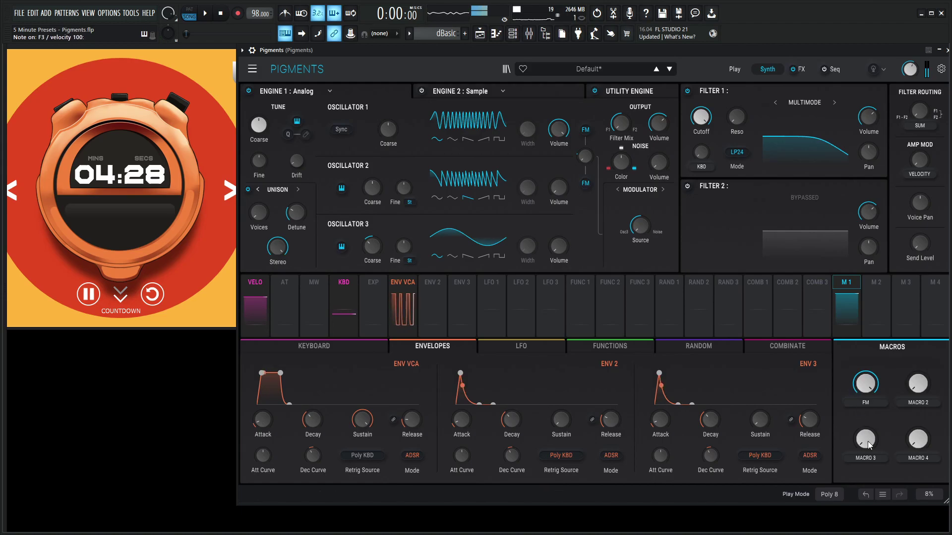
pyautogui.moveTo(865, 383); pyautogui.dragTo(865, 433)
pyautogui.press('space')
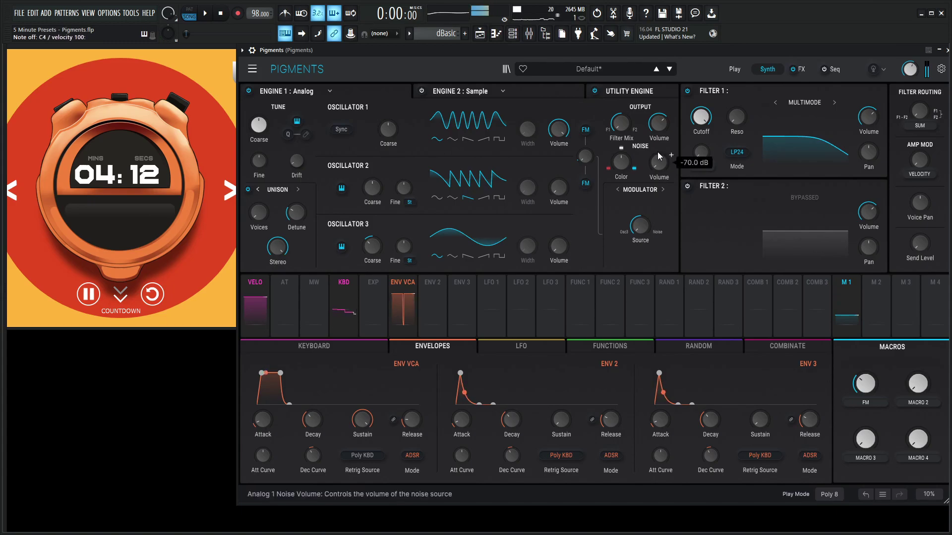
# Enable Engine 2 and load the Electric Guitar - Drive C5 (Alt) sample from the Guitar & Bass category
pyautogui.click(442, 92)
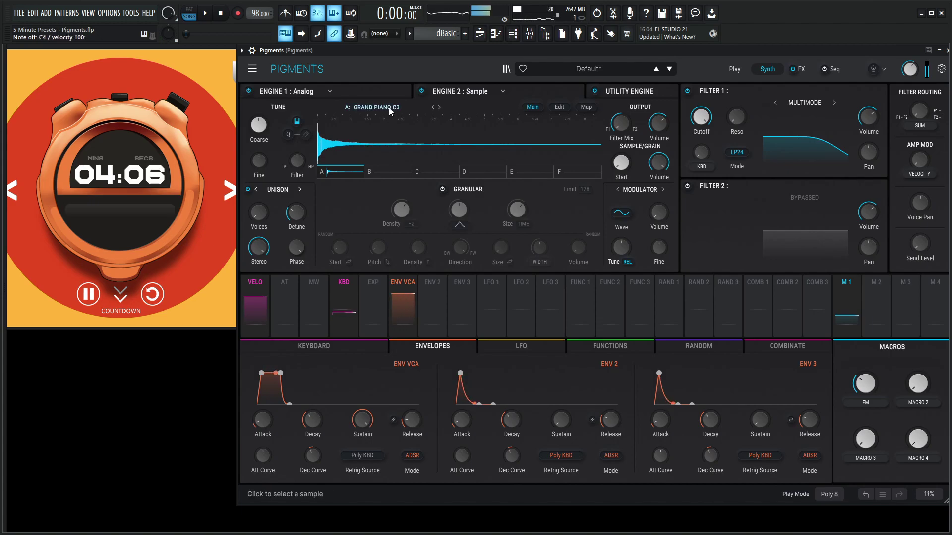
pyautogui.click(388, 108)
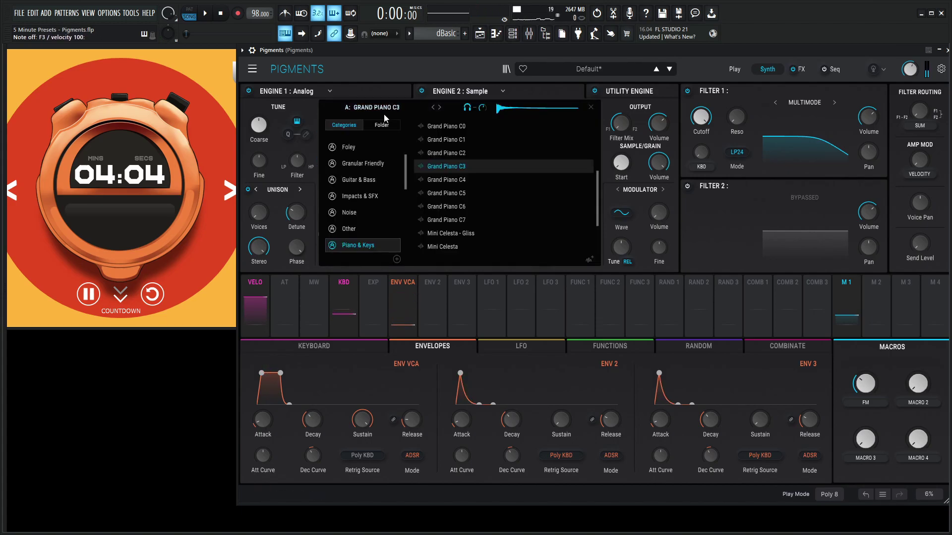
pyautogui.click(375, 182)
pyautogui.scroll(3, 538, 186)
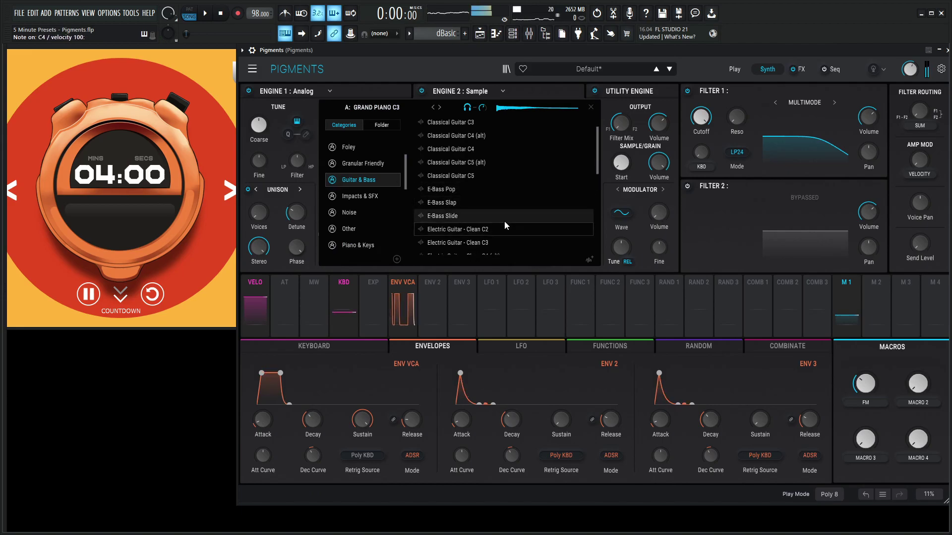
pyautogui.scroll(-4, 507, 218)
pyautogui.click(505, 233)
pyautogui.doubleClick(495, 236)
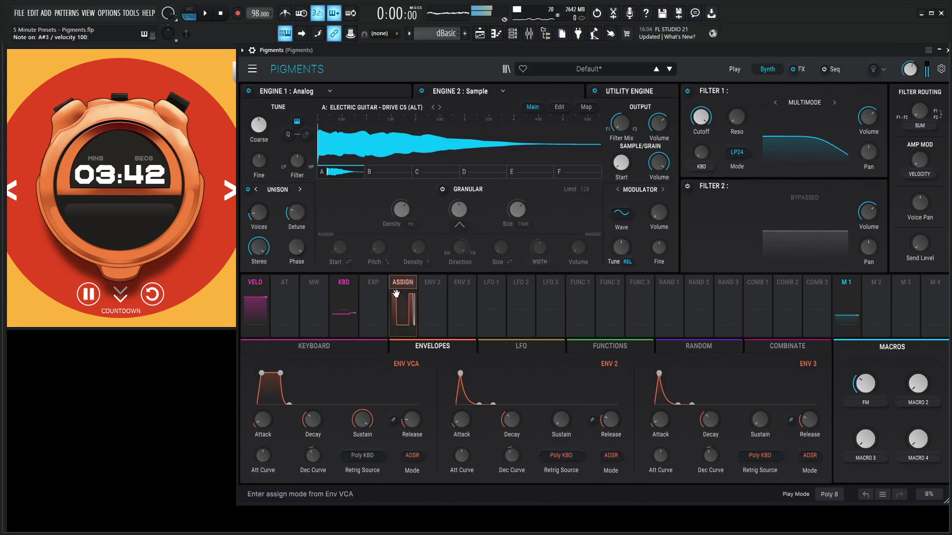
# Lengthen the ENV VCA release to 304 ms and audition it with the pattern
pyautogui.moveTo(412, 421)
pyautogui.mouseDown()
pyautogui.moveTo(414, 409)
pyautogui.moveTo(414, 420)
pyautogui.mouseUp()
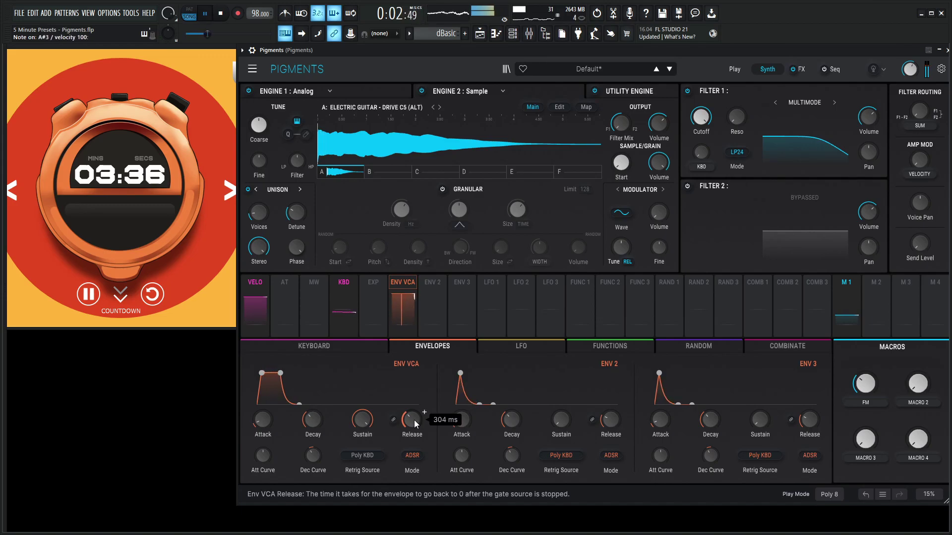
pyautogui.moveTo(659, 124)
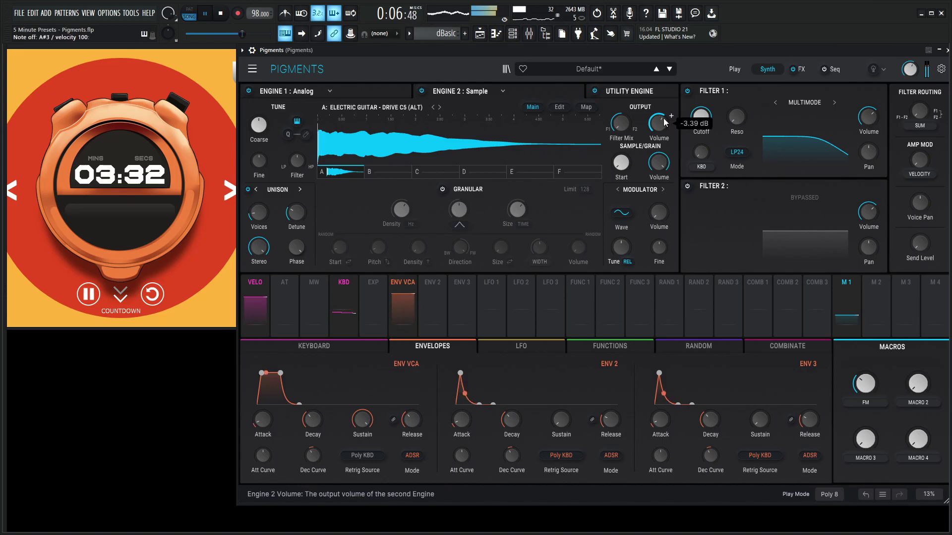
pyautogui.press('space')
# Enable Noise 1 in the utility engine and load the Wood sample from the Transients category
pyautogui.click(629, 90)
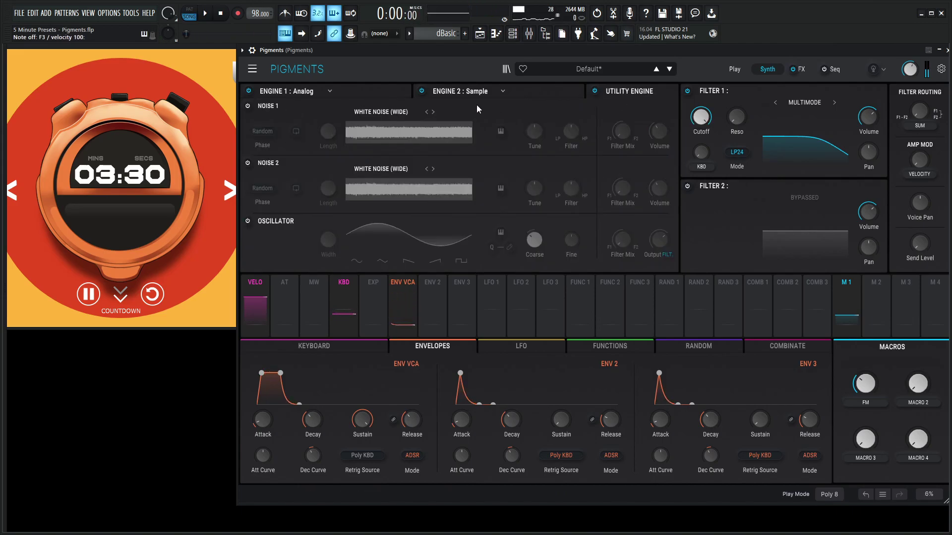
pyautogui.click(272, 108)
pyautogui.click(385, 113)
pyautogui.click(385, 115)
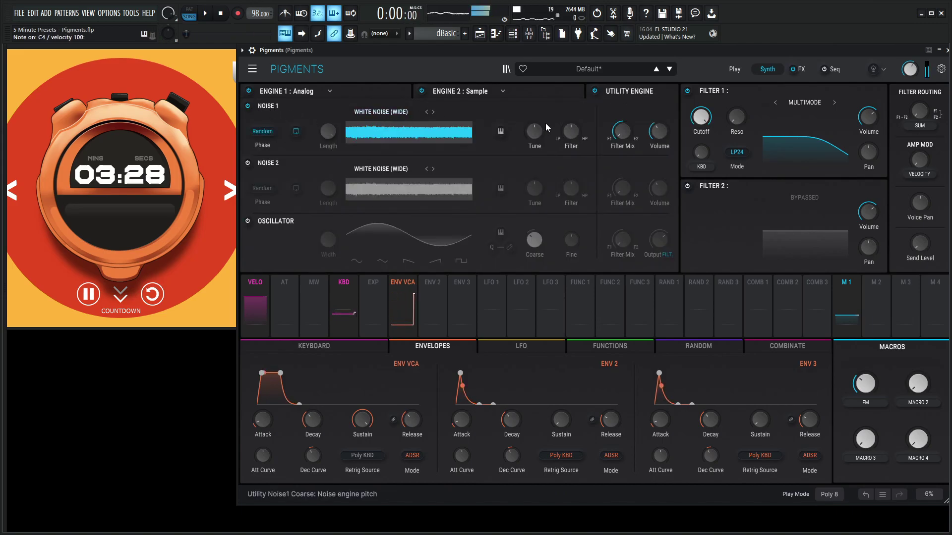
pyautogui.click(384, 113)
pyautogui.scroll(-3, 392, 168)
pyautogui.click(391, 180)
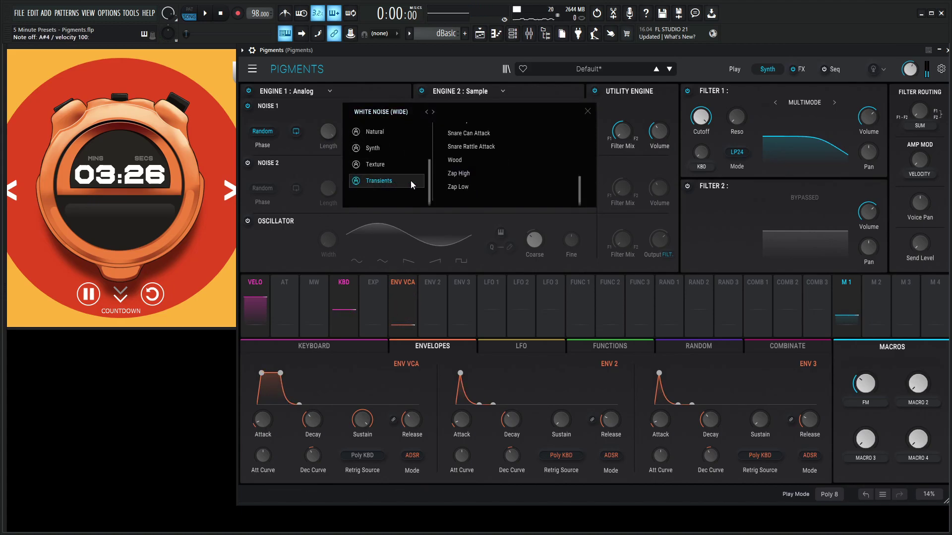
pyautogui.doubleClick(475, 161)
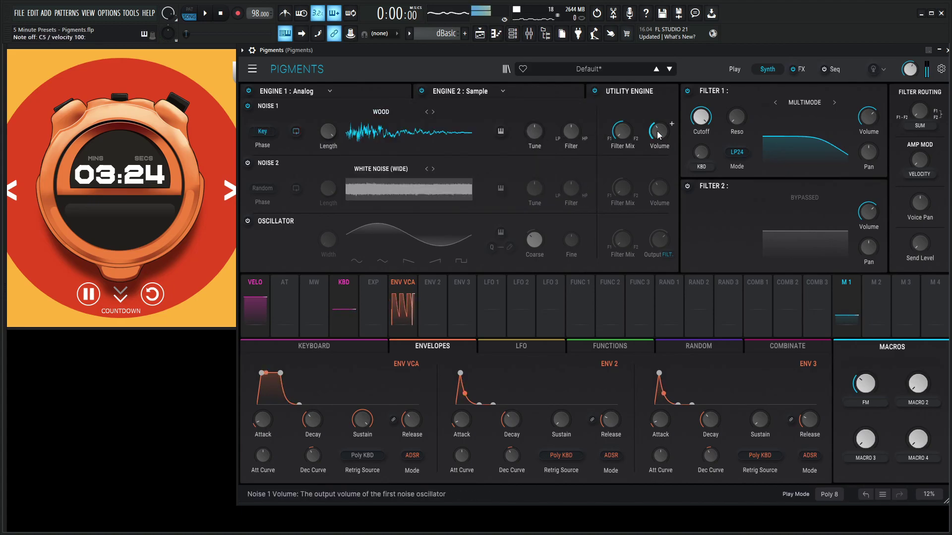
# Turn down Noise 1's volume and modulate it with Env 2 by an amount of about 0.33
pyautogui.moveTo(659, 132)
pyautogui.mouseDown()
pyautogui.moveTo(658, 102)
pyautogui.moveTo(659, 132)
pyautogui.mouseUp()
pyautogui.moveTo(422, 325); pyautogui.dragTo(660, 198)
pyautogui.moveTo(658, 158); pyautogui.dragTo(661, 156)
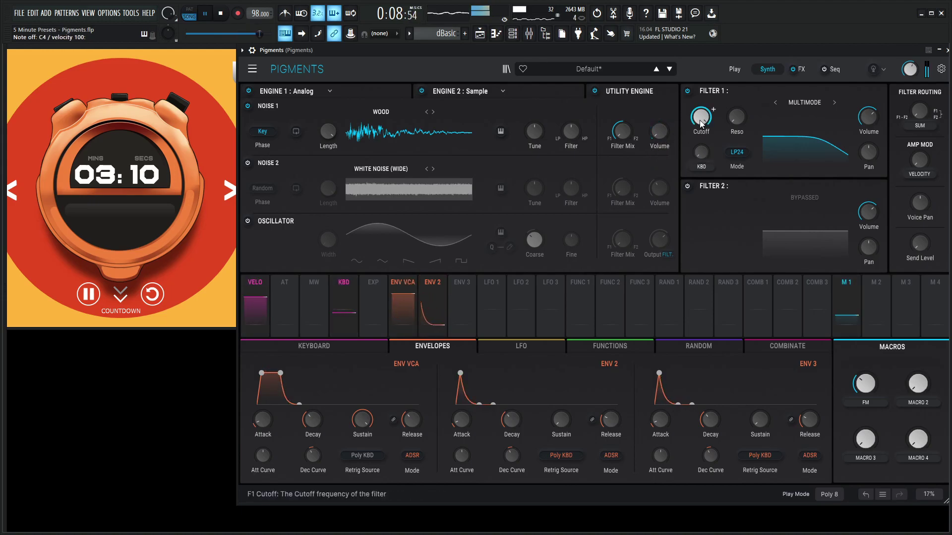
pyautogui.moveTo(707, 124)
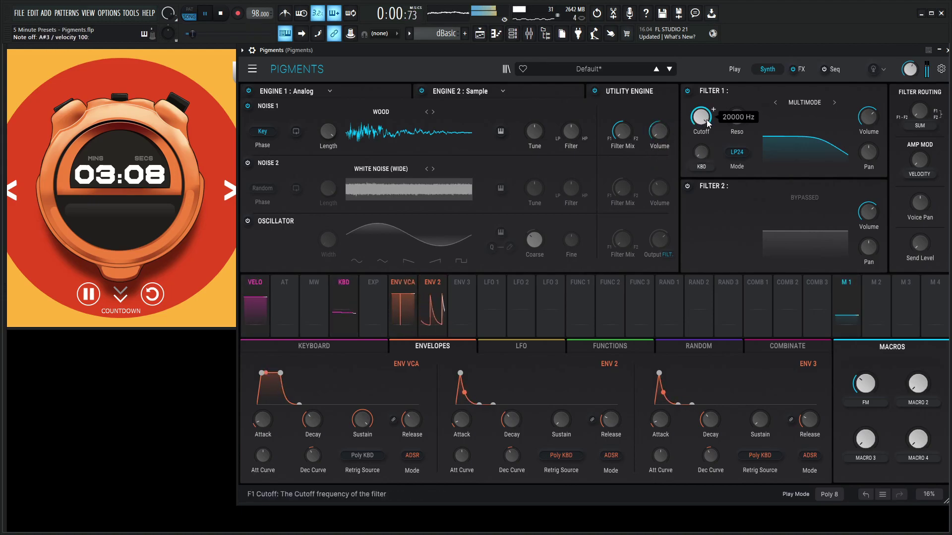
pyautogui.press('space')
# Replace the Delay in FX A's first slot with Multiband and raise the high band's lower threshold
pyautogui.click(798, 69)
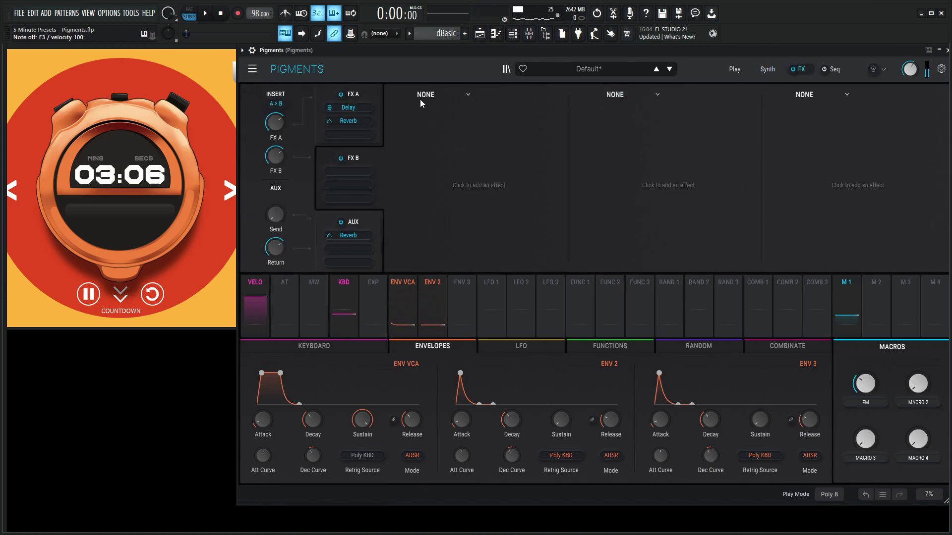
pyautogui.click(354, 96)
pyautogui.click(441, 94)
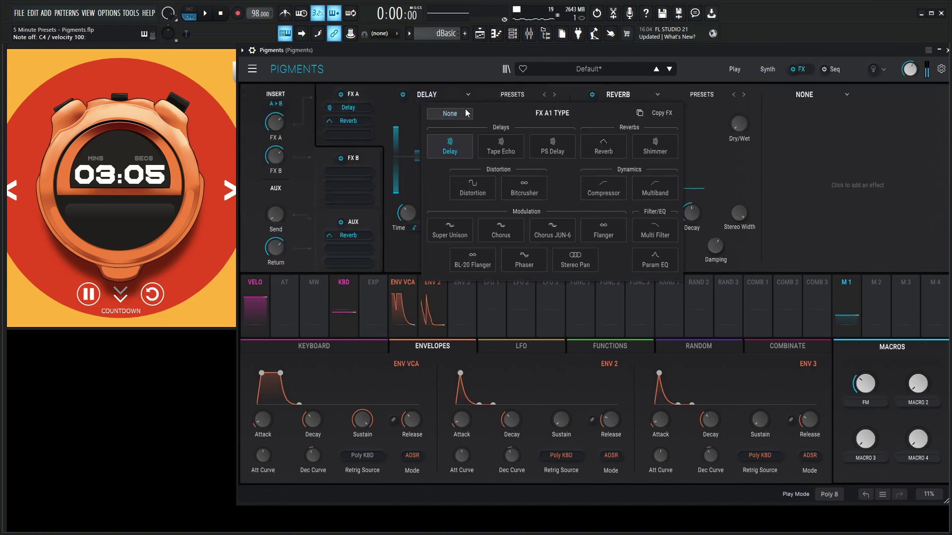
pyautogui.click(657, 189)
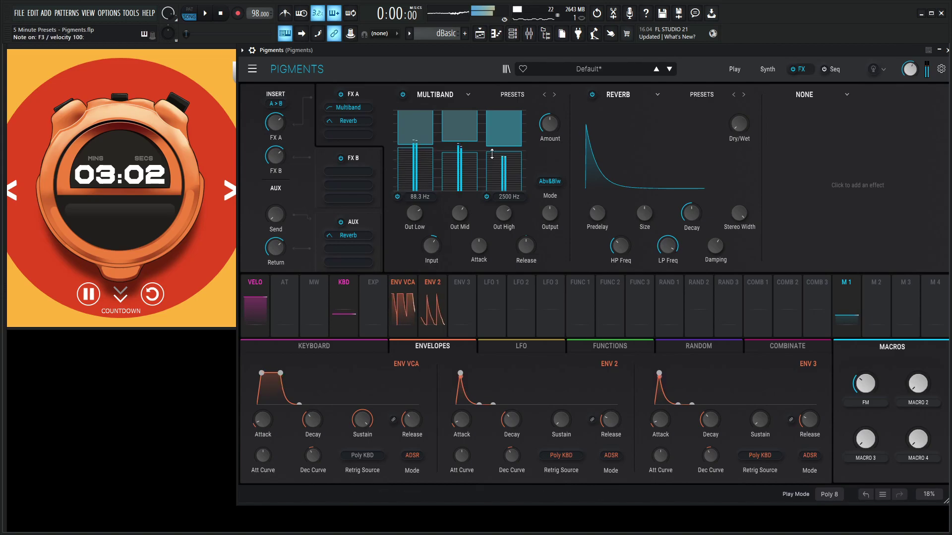
pyautogui.moveTo(492, 154); pyautogui.dragTo(512, 141)
pyautogui.press('space')
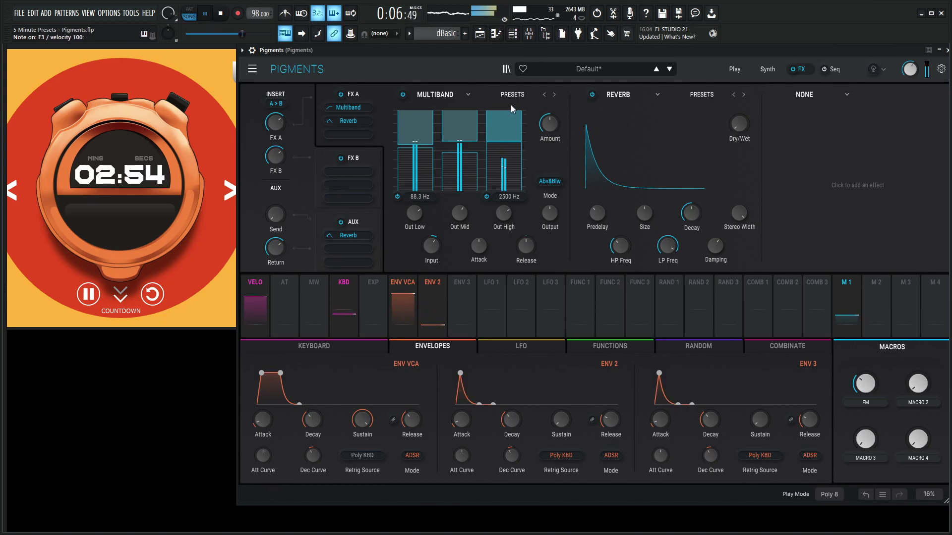
pyautogui.press('space')
# Remove the Reverb from FX A and move Multiband to the second slot
pyautogui.click(656, 94)
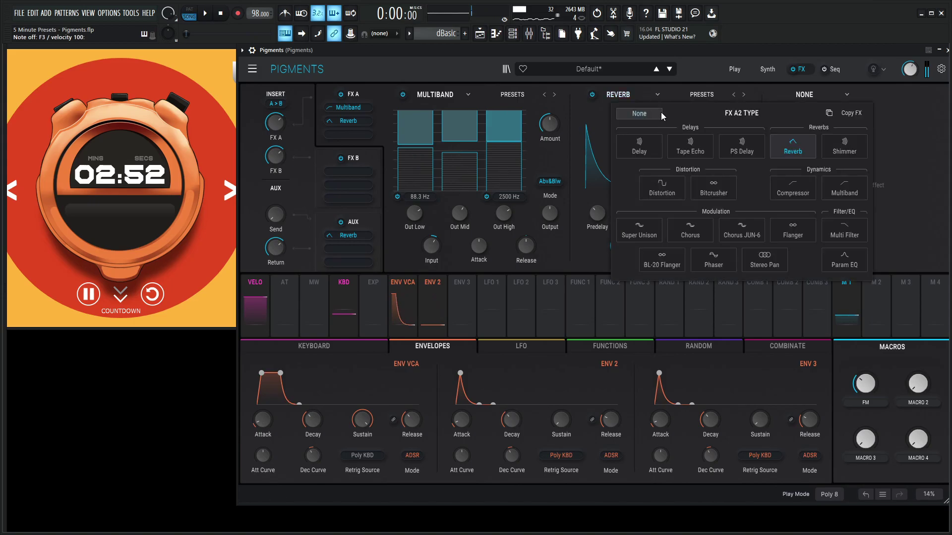
pyautogui.click(643, 114)
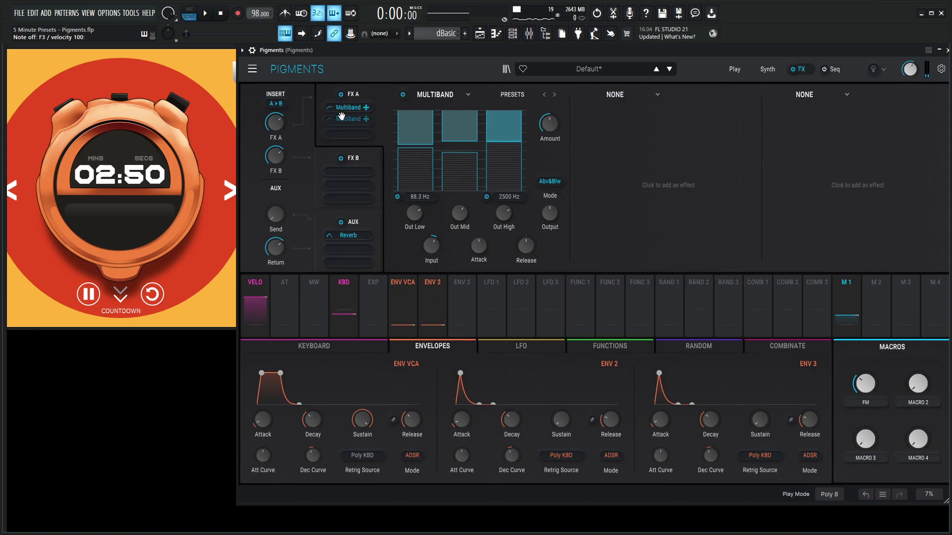
pyautogui.moveTo(340, 116); pyautogui.dragTo(342, 119)
# Add a Param EQ in FX A's first slot and set the first peak band's gain to -3.80 dB
pyautogui.click(442, 97)
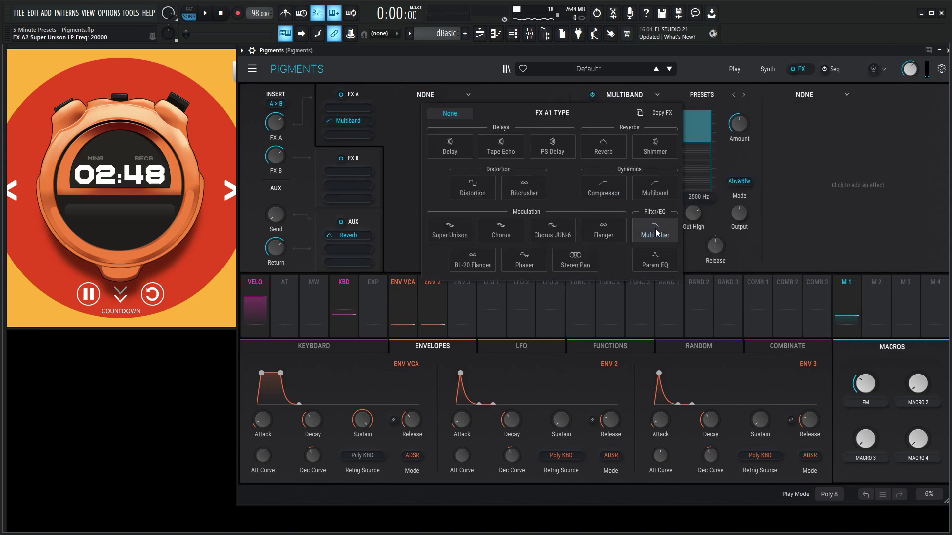
pyautogui.click(655, 259)
pyautogui.press('space')
pyautogui.moveTo(460, 155); pyautogui.dragTo(451, 112)
pyautogui.moveTo(468, 241); pyautogui.dragTo(467, 296)
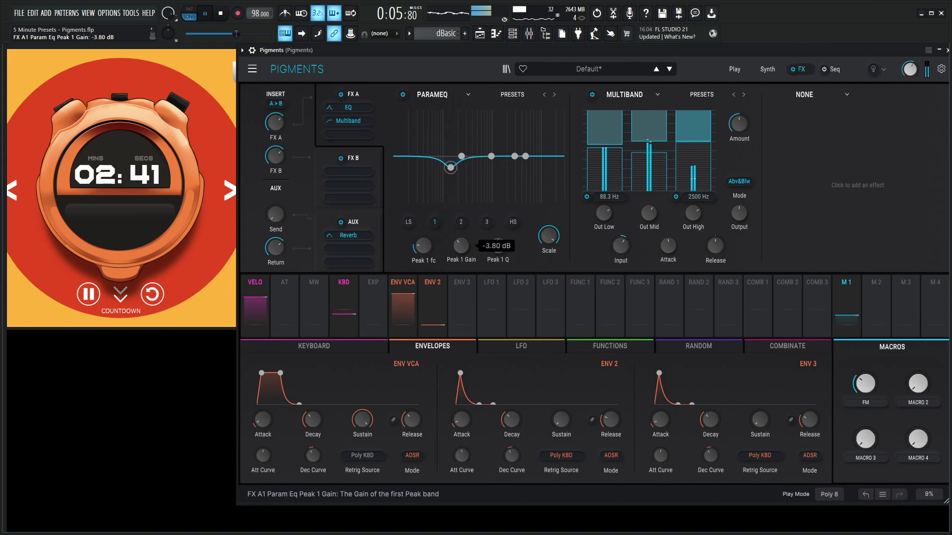
# Lower the frequency of the Param EQ's low shelf band and boost its gain slightly
pyautogui.click(408, 222)
pyautogui.moveTo(424, 245); pyautogui.dragTo(424, 283)
pyautogui.moveTo(461, 246); pyautogui.dragTo(461, 237)
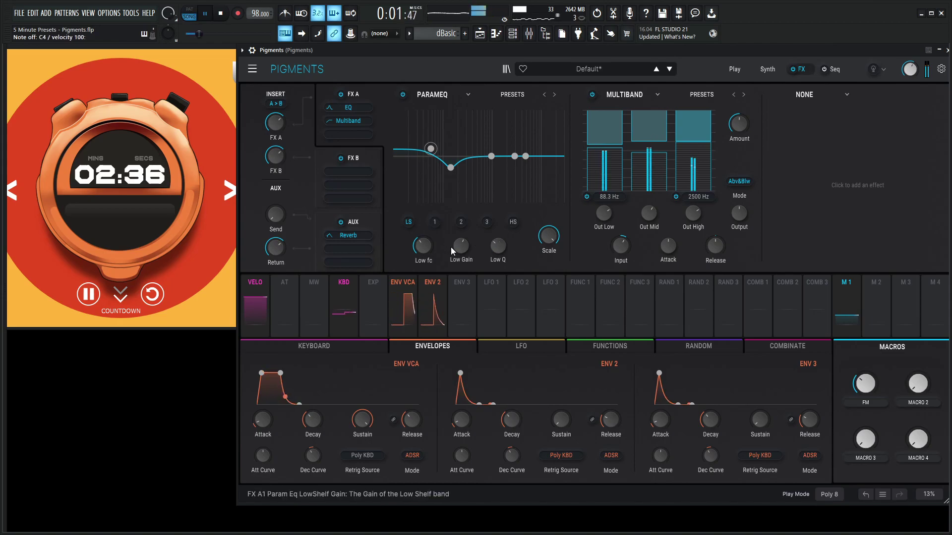
pyautogui.press('space')
# Check the Env 2 modulation amount on Noise 1's volume while the pattern plays
pyautogui.click(766, 70)
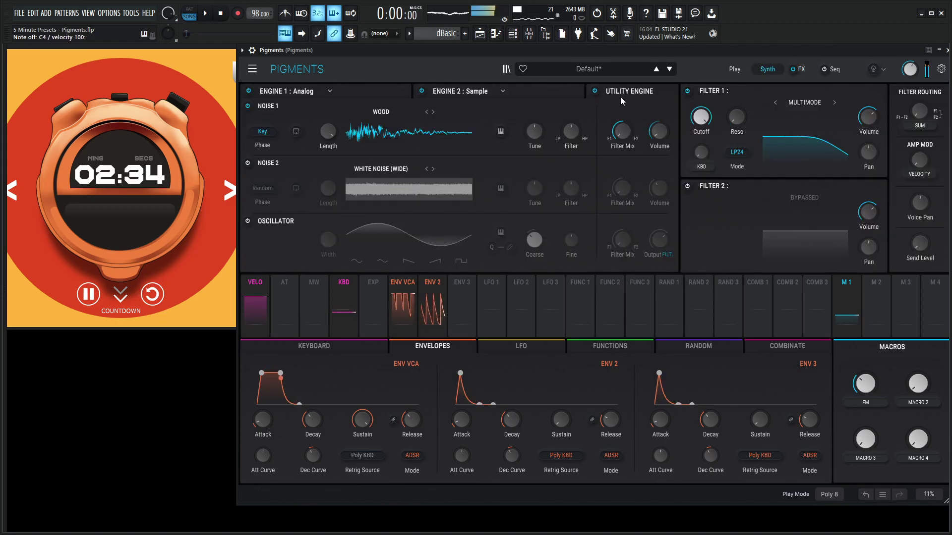
pyautogui.moveTo(658, 158)
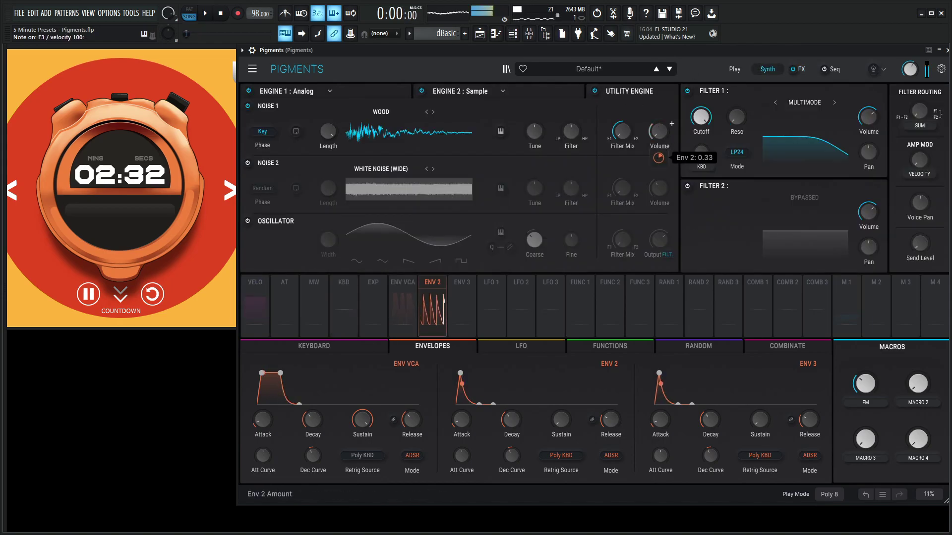
pyautogui.press('space')
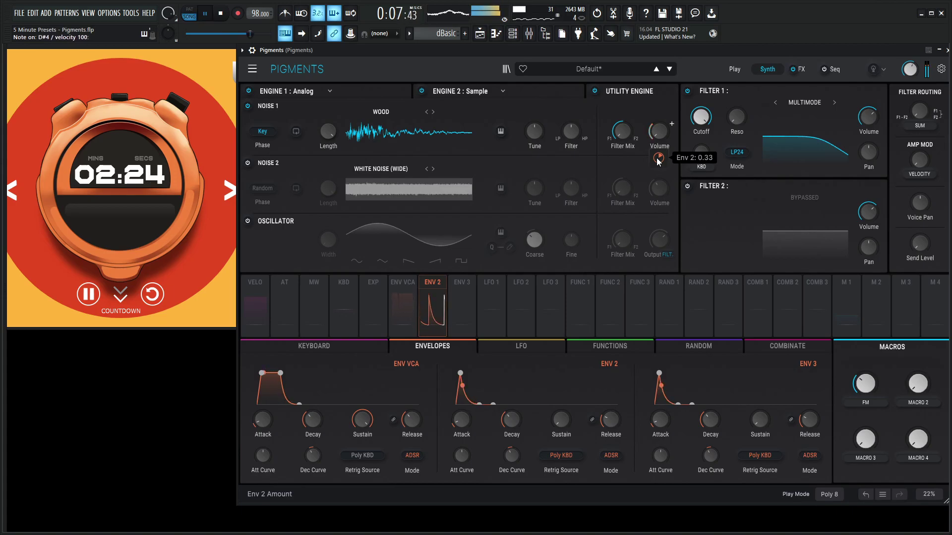
pyautogui.press('space')
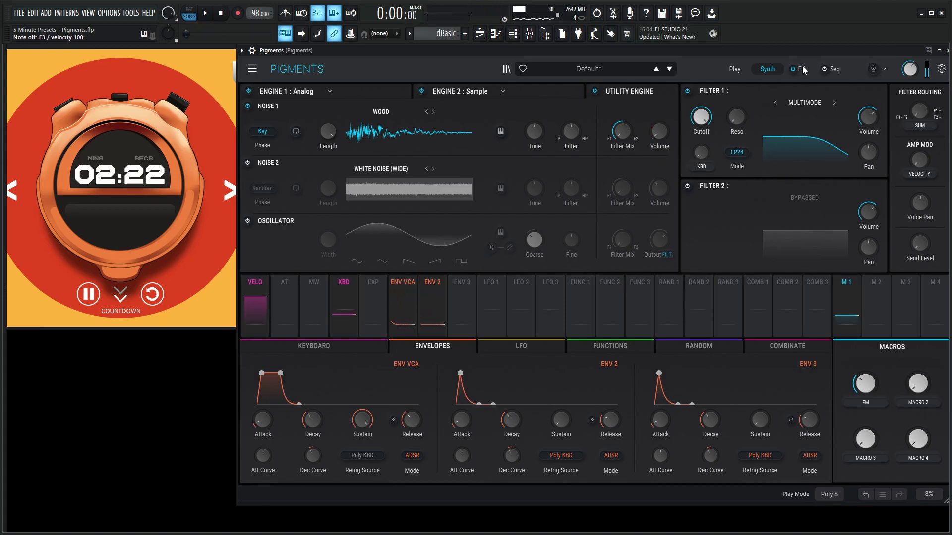
# Add a Delay effect in FX A's third slot
pyautogui.click(799, 69)
pyautogui.click(803, 94)
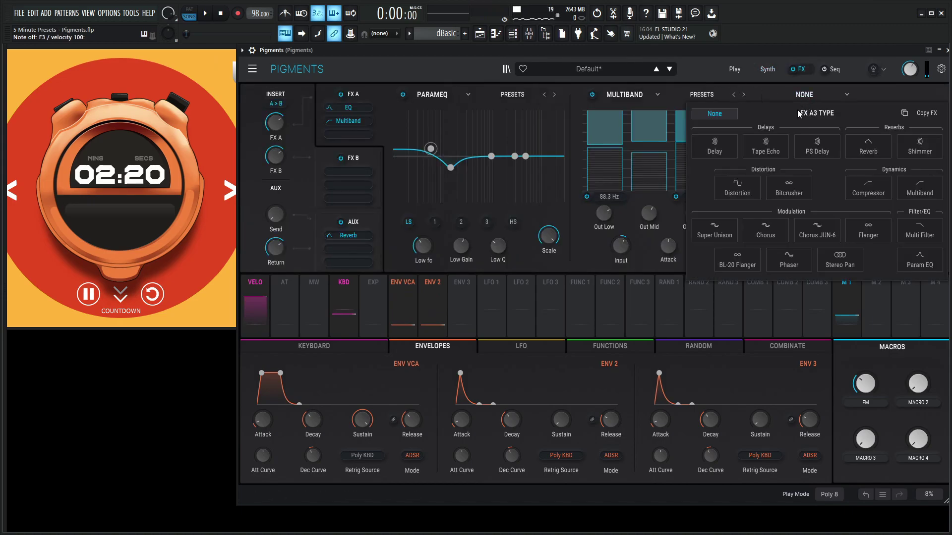
pyautogui.click(714, 146)
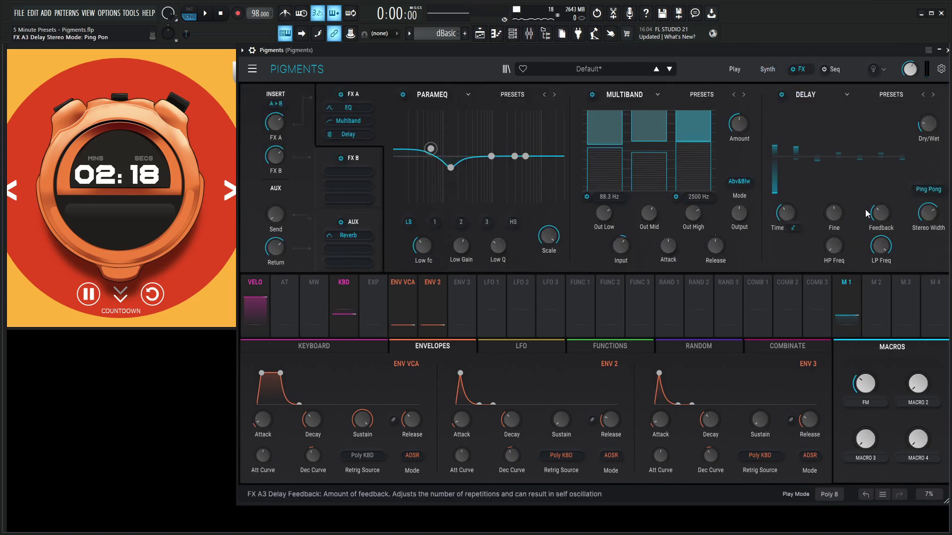
# Change the sync note type of FX A's delay, set its dry/wet to 21%, and trim lows and highs with its filters
pyautogui.click(792, 228)
pyautogui.click(868, 268)
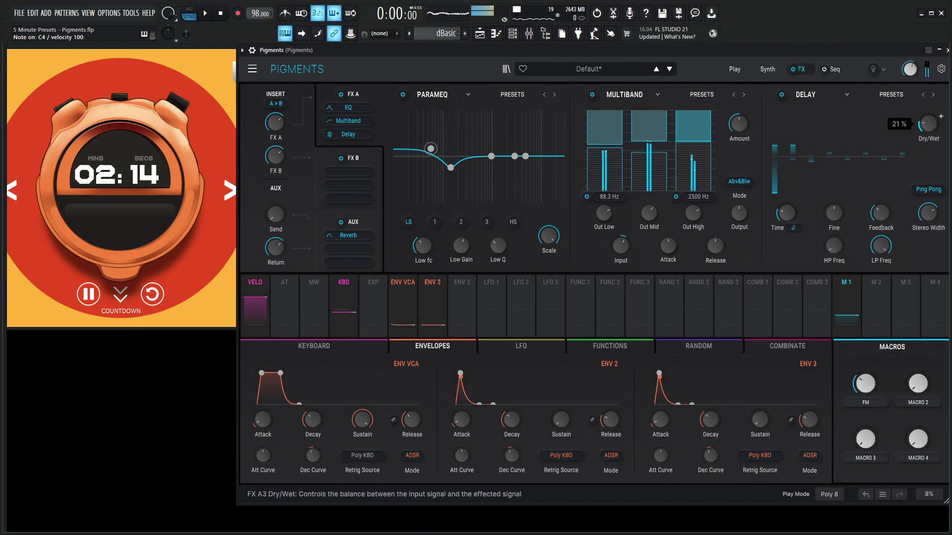
pyautogui.scroll(5, 846, 239)
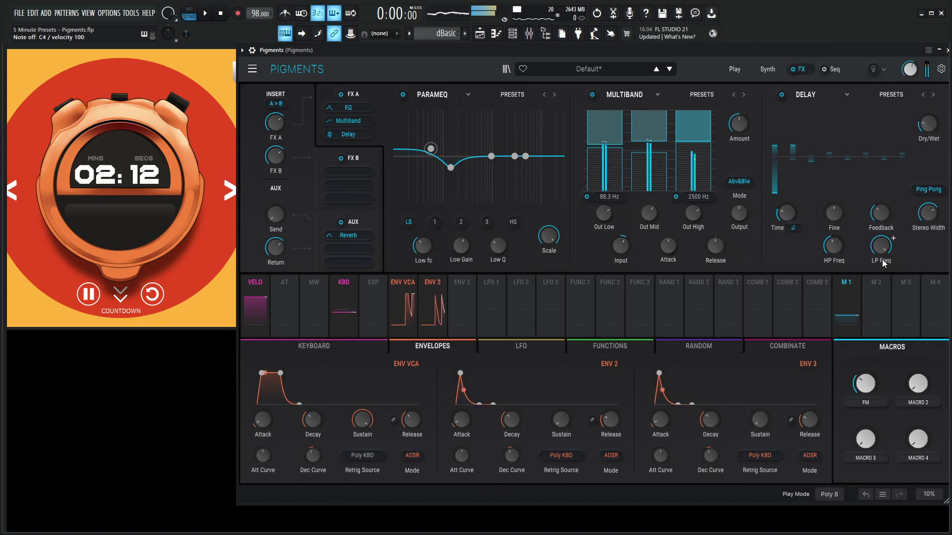
pyautogui.moveTo(878, 250); pyautogui.dragTo(879, 263)
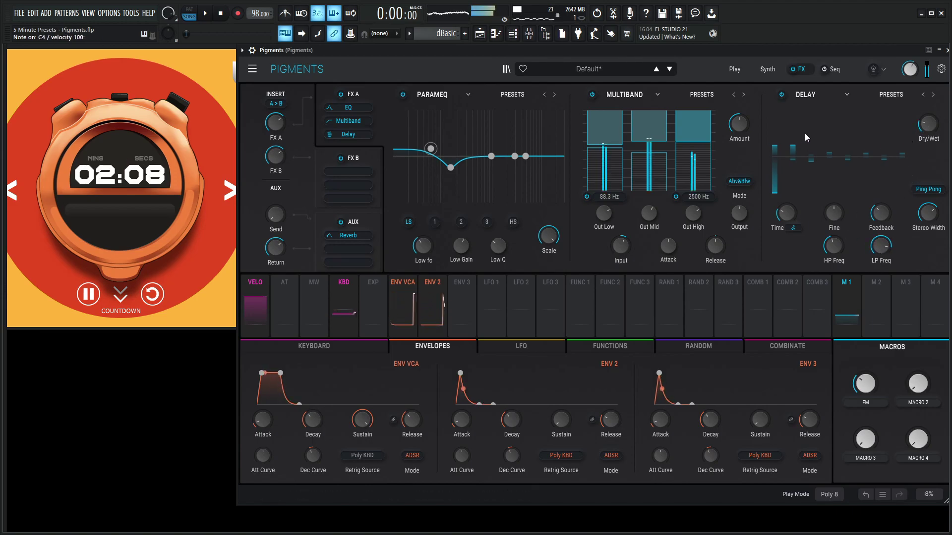
# Add a Delay in FX B's first slot, raising its high-pass frequency and lowering its low-pass frequency
pyautogui.click(362, 156)
pyautogui.click(427, 97)
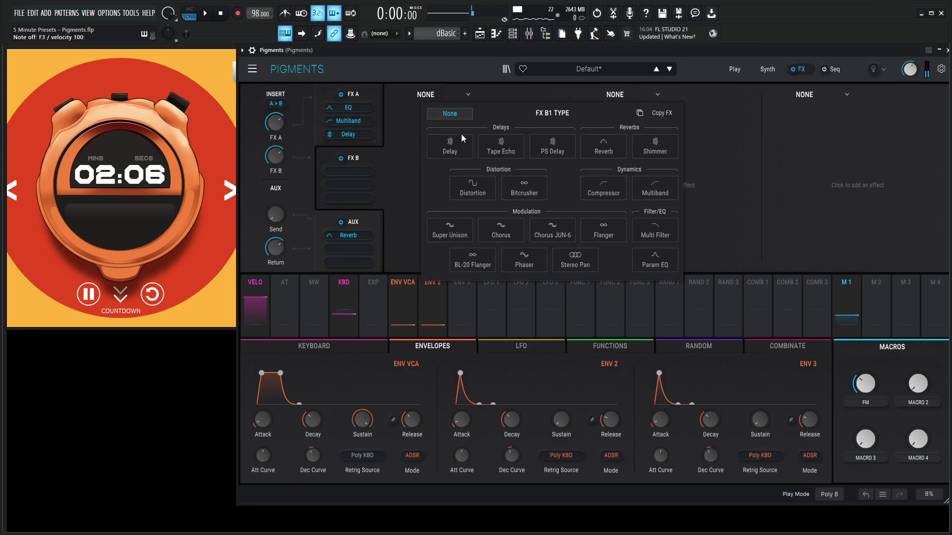
pyautogui.click(449, 152)
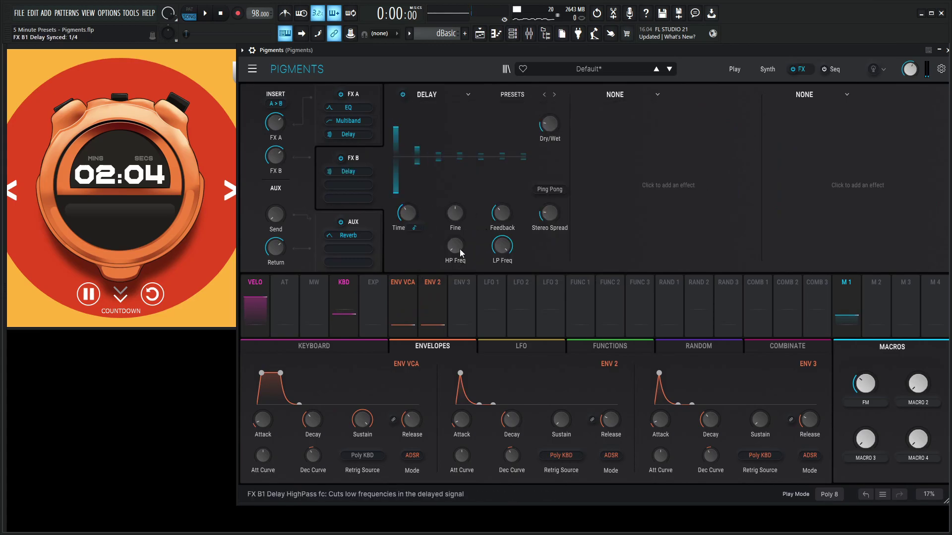
pyautogui.moveTo(457, 247); pyautogui.dragTo(457, 214)
pyautogui.moveTo(504, 248); pyautogui.dragTo(504, 260)
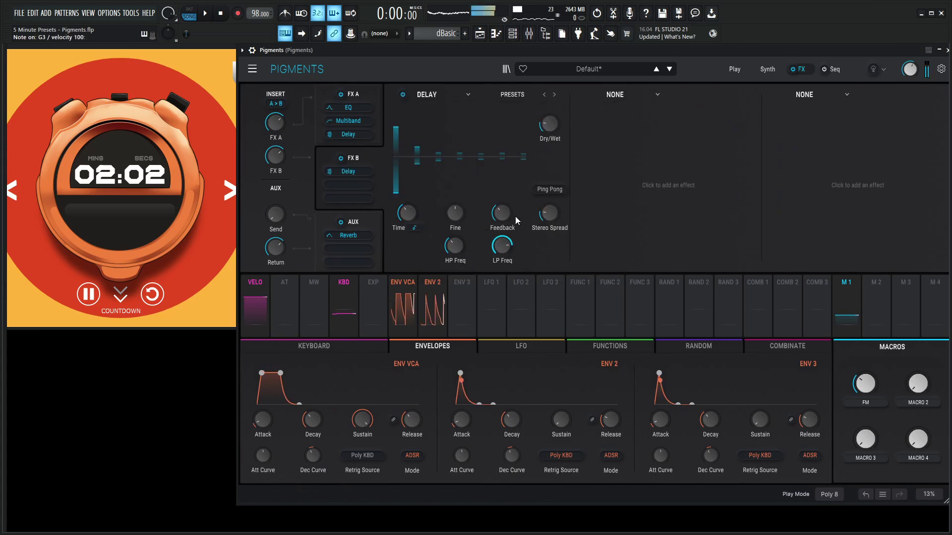
# Enable Ping Pong on FX B's delay, offset its fine time by 0.086 ms and set its dry/wet to 29%
pyautogui.click(550, 189)
pyautogui.moveTo(455, 214); pyautogui.dragTo(455, 213)
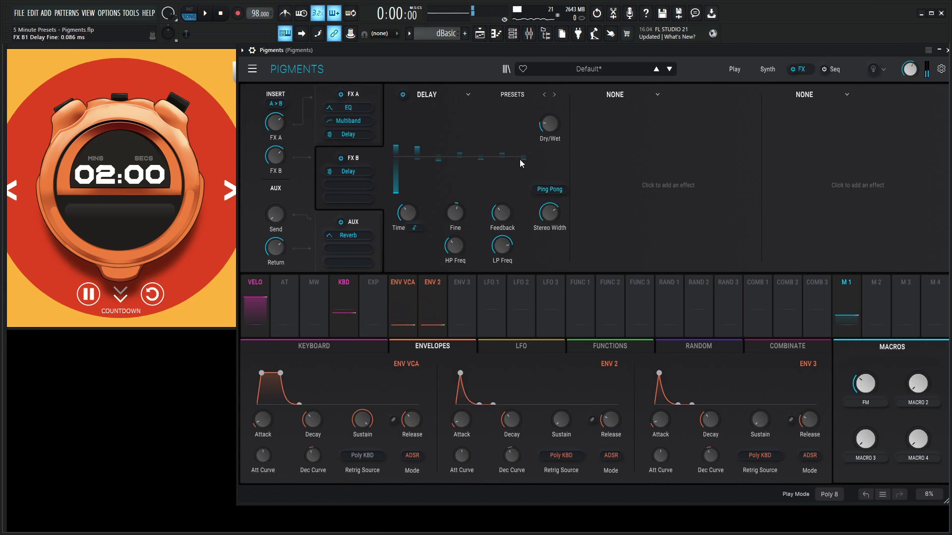
pyautogui.moveTo(548, 130); pyautogui.dragTo(548, 121)
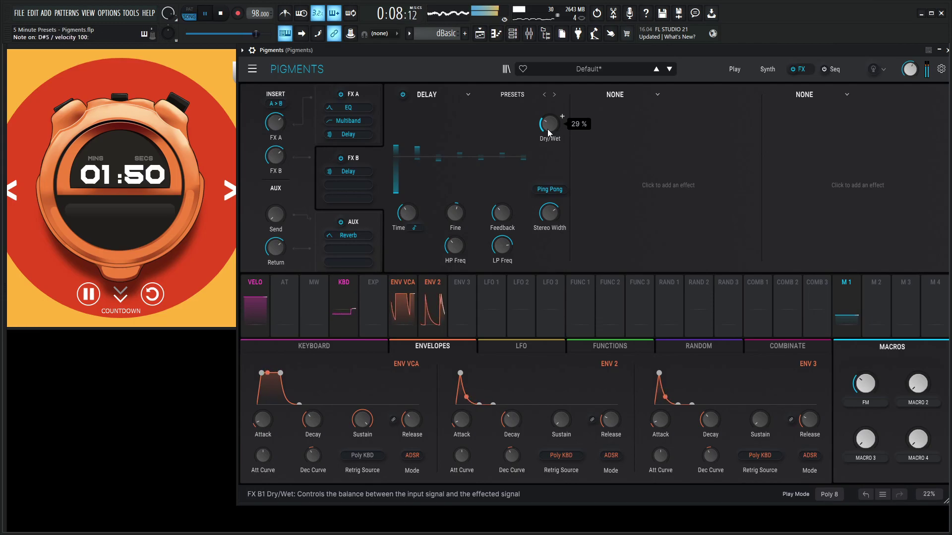
pyautogui.press('space')
# Try the Matrix 12 type on Filter 1 and adjust its cutoff
pyautogui.click(372, 98)
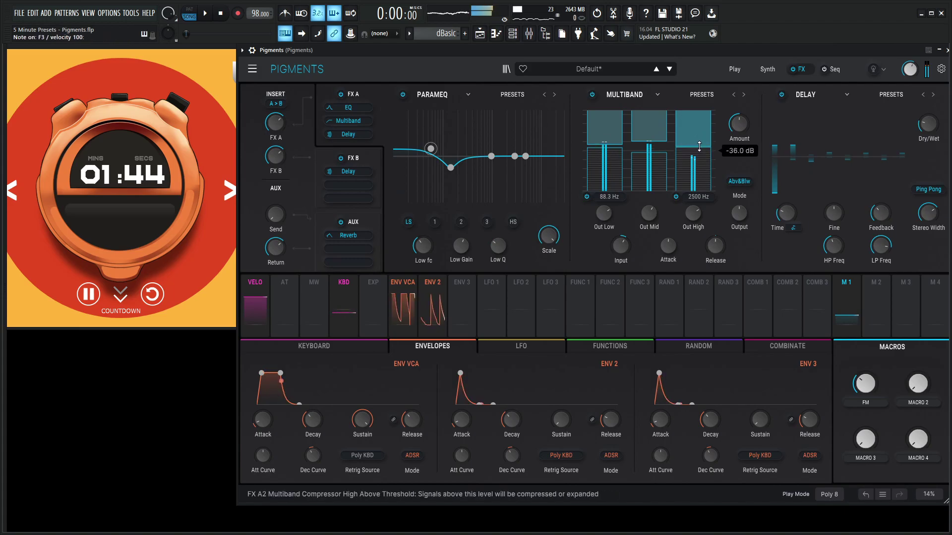
pyautogui.click(768, 72)
pyautogui.click(804, 102)
pyautogui.click(890, 142)
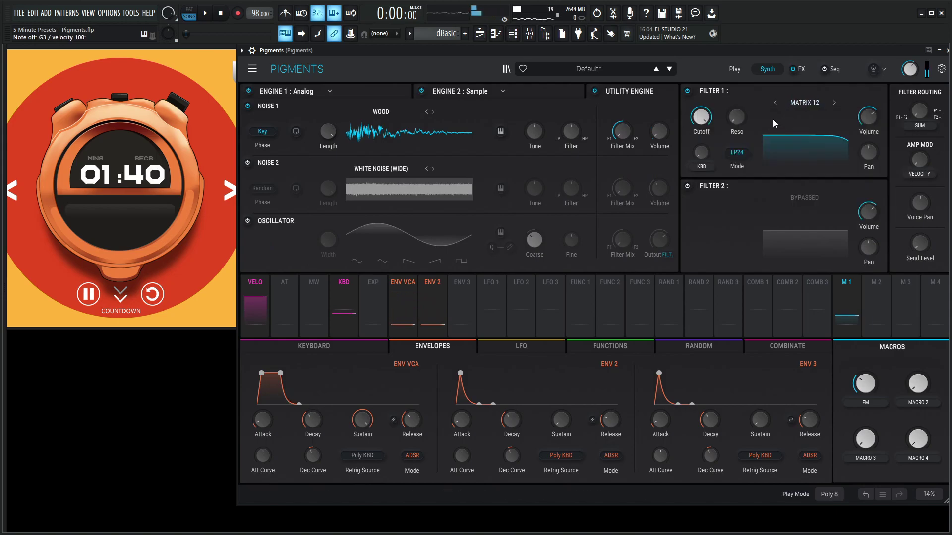
pyautogui.moveTo(701, 117)
pyautogui.mouseDown()
pyautogui.moveTo(701, 147)
pyautogui.moveTo(700, 116)
pyautogui.mouseUp()
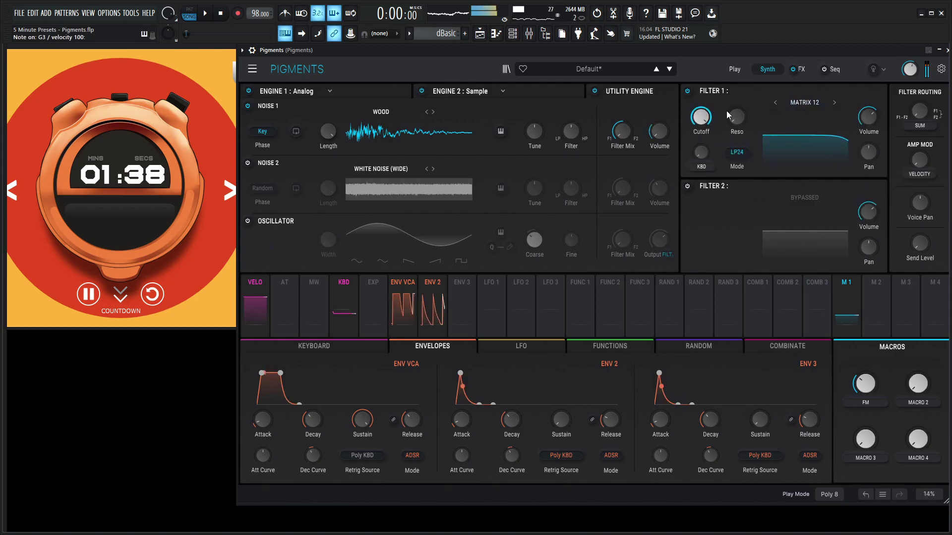
# Change Filter 1 to the MS-20 type and set its cutoff to 4318 Hz while auditioning the pattern
pyautogui.click(804, 102)
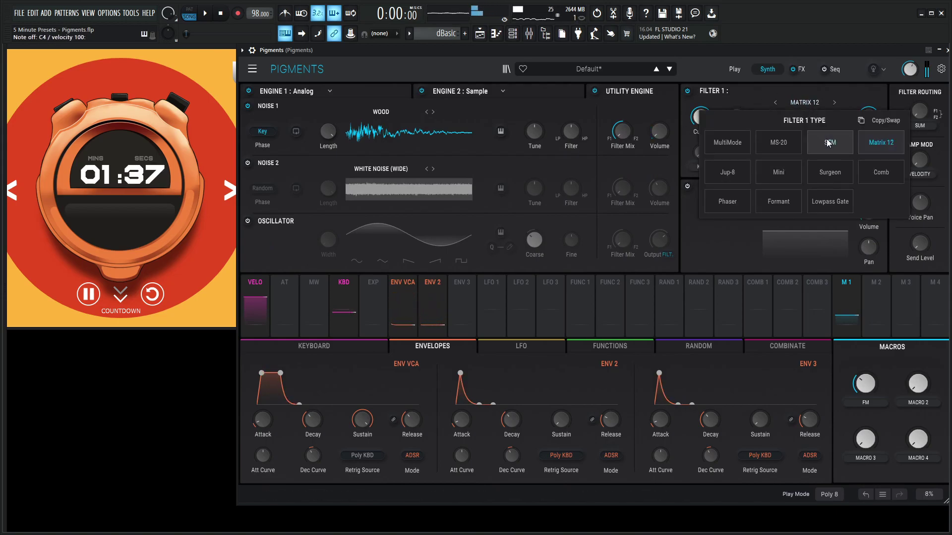
pyautogui.click(778, 146)
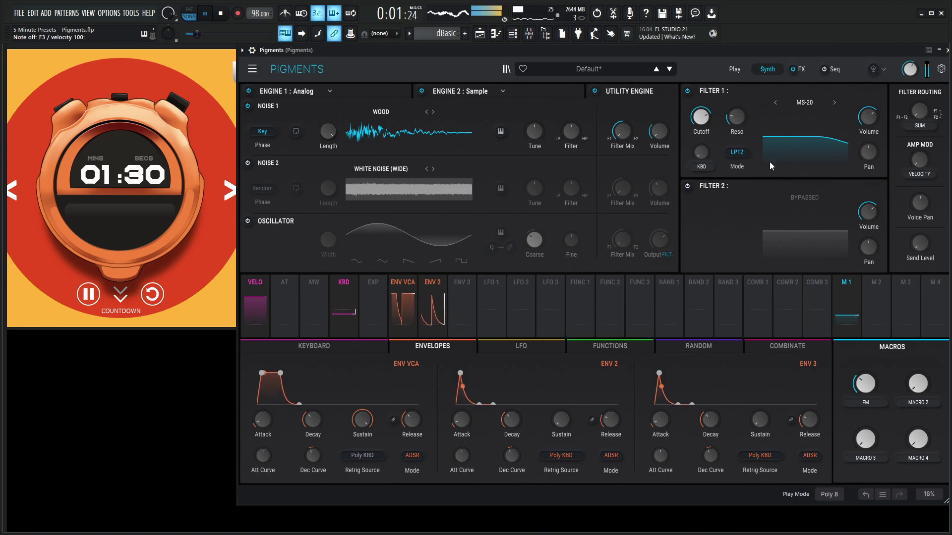
pyautogui.moveTo(701, 117); pyautogui.dragTo(700, 117)
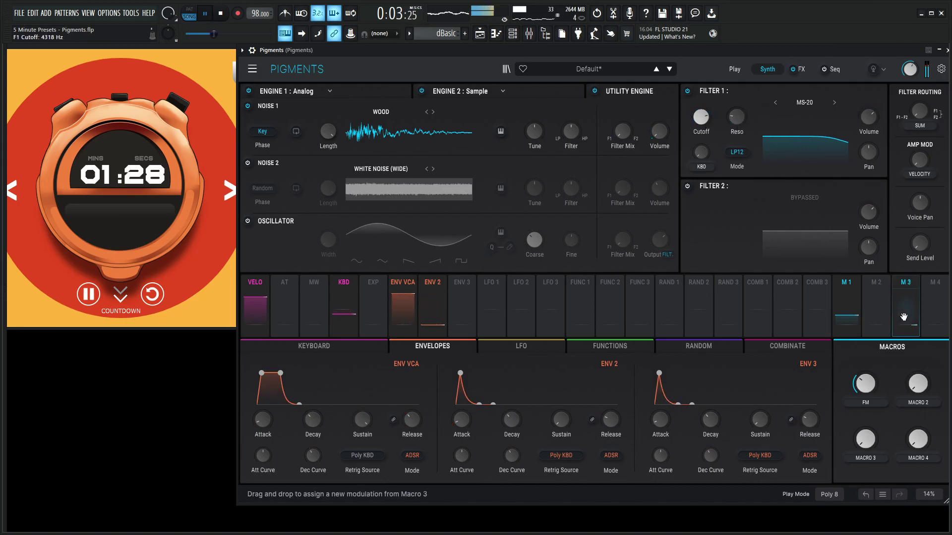
pyautogui.press('space')
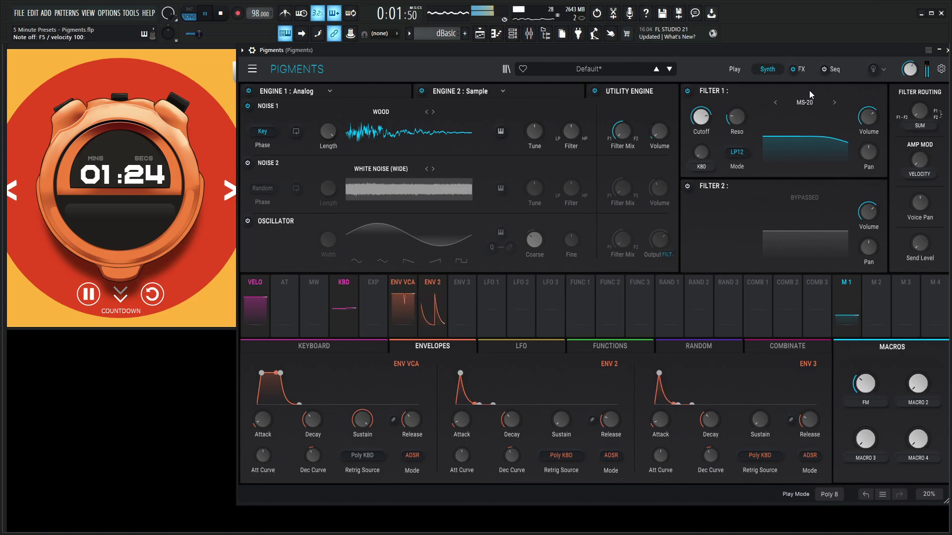
pyautogui.press('space')
# Move FX B's delay to its second slot and FX A's delay into FX B's first slot
pyautogui.click(799, 69)
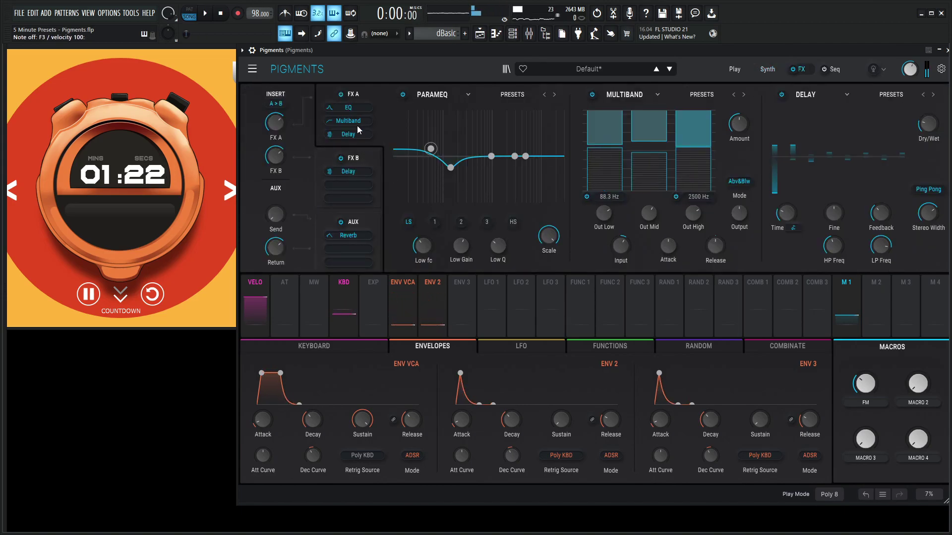
pyautogui.moveTo(349, 171); pyautogui.dragTo(348, 187)
pyautogui.moveTo(350, 135); pyautogui.dragTo(348, 173)
# Add a Distortion of type Tape in FX B's third slot with a reduced dry/wet, and audition it
pyautogui.click(794, 97)
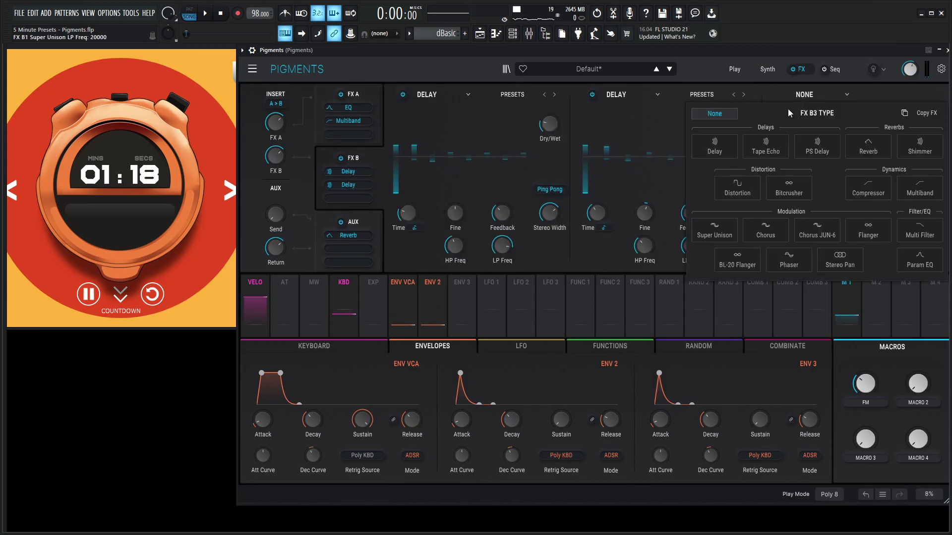
pyautogui.click(737, 187)
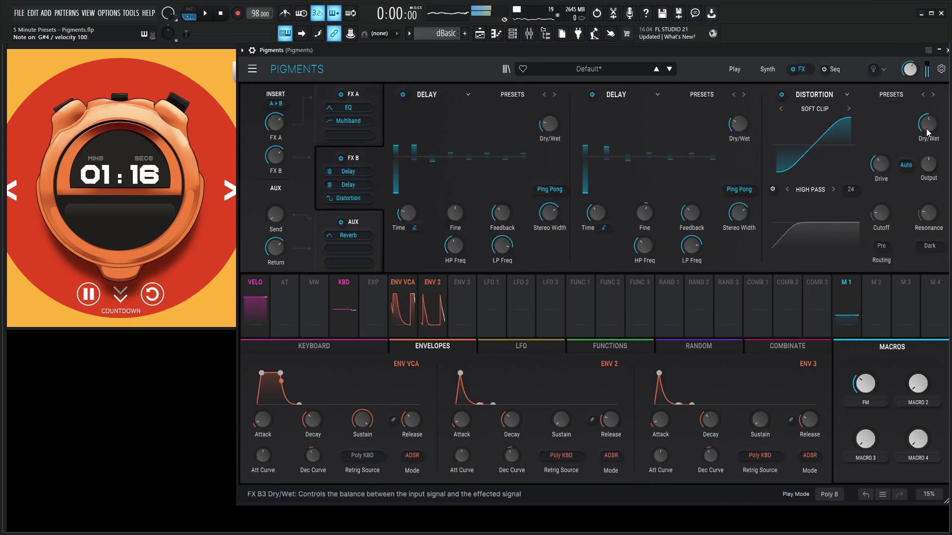
pyautogui.moveTo(927, 132); pyautogui.dragTo(928, 154)
pyautogui.click(848, 109)
pyautogui.click(848, 108)
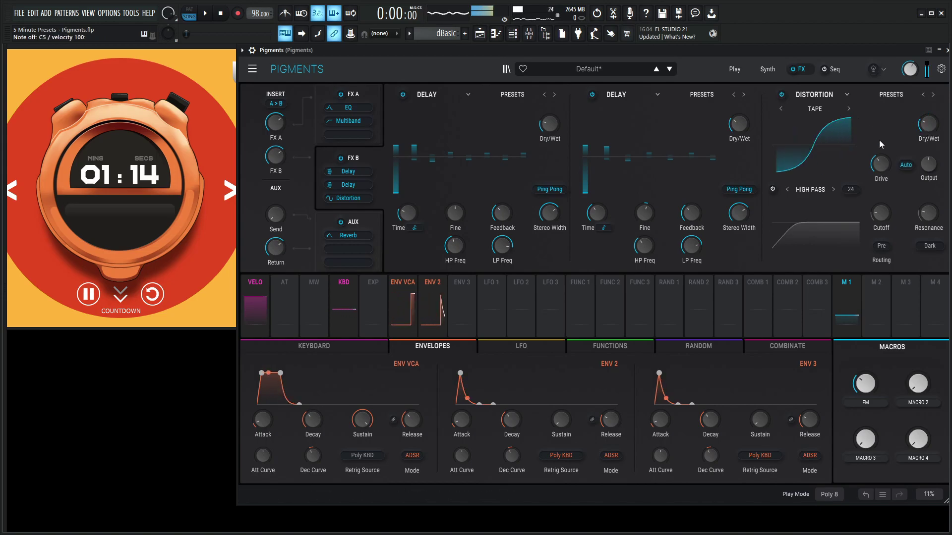
pyautogui.press('space')
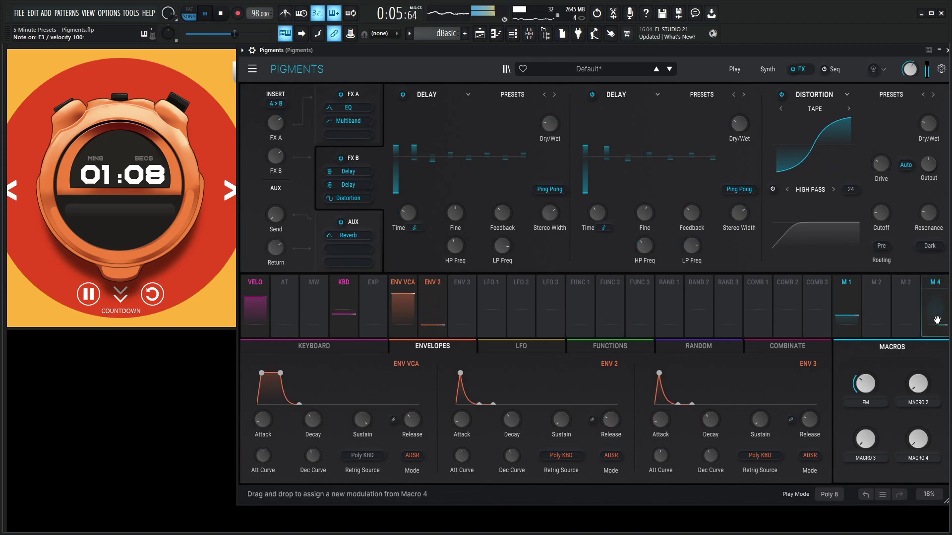
# Route Macro 4 to the dry/wet of both FX B delays and bring their base dry/wet down, the first to 0%
pyautogui.moveTo(934, 307); pyautogui.dragTo(555, 133)
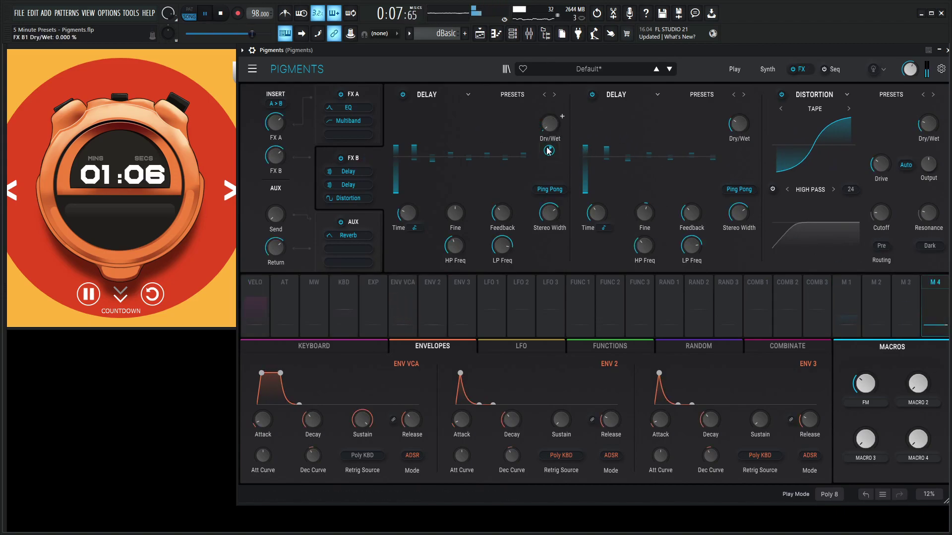
pyautogui.moveTo(742, 128); pyautogui.dragTo(741, 166)
pyautogui.press('space')
pyautogui.moveTo(743, 131); pyautogui.dragTo(740, 130)
# Turn Macro 4 fully up, name it FX, and route it to the distortion's dry/wet as well
pyautogui.moveTo(930, 445); pyautogui.dragTo(929, 421)
pyautogui.write('FX')
pyautogui.press('Return')
pyautogui.press('space')
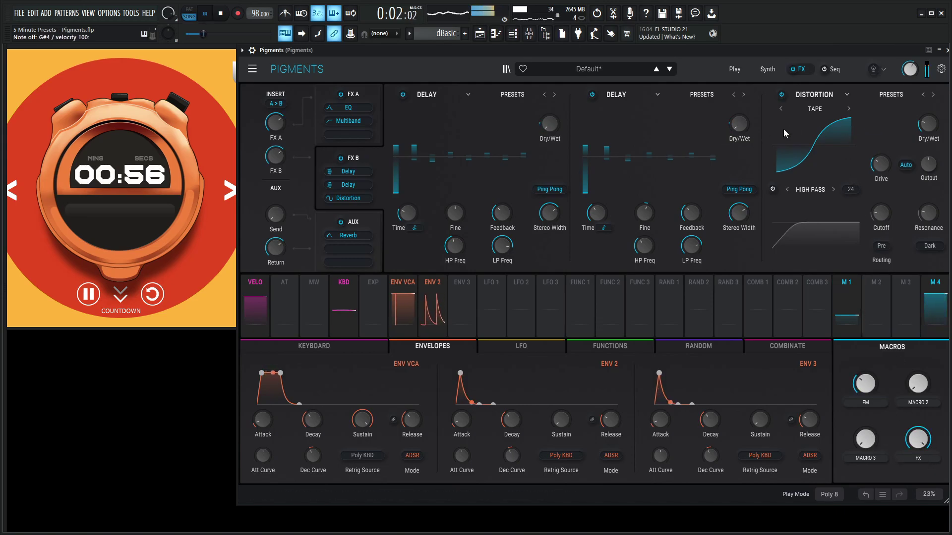
pyautogui.moveTo(932, 306); pyautogui.dragTo(928, 124)
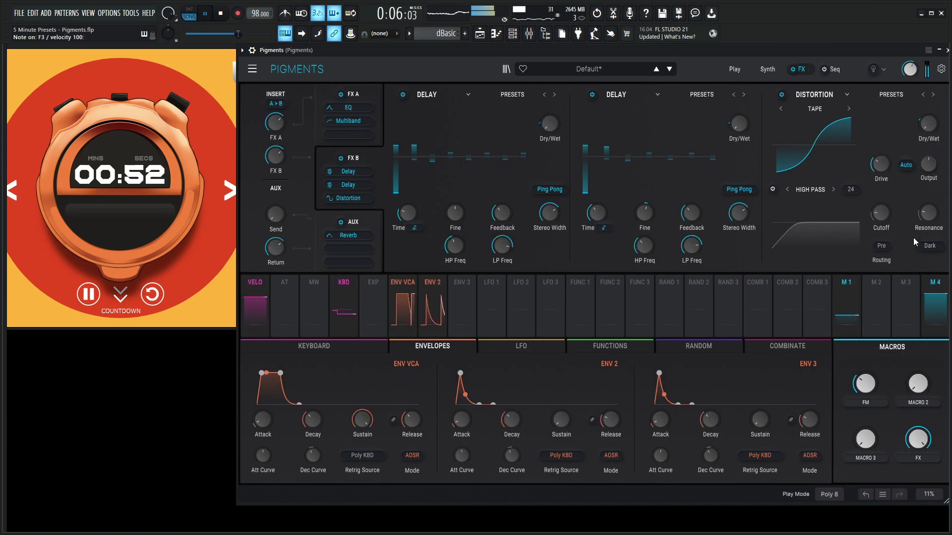
# Move FX B's first delay to FX A's third slot and shift the remaining delay and distortion up one slot
pyautogui.click(360, 91)
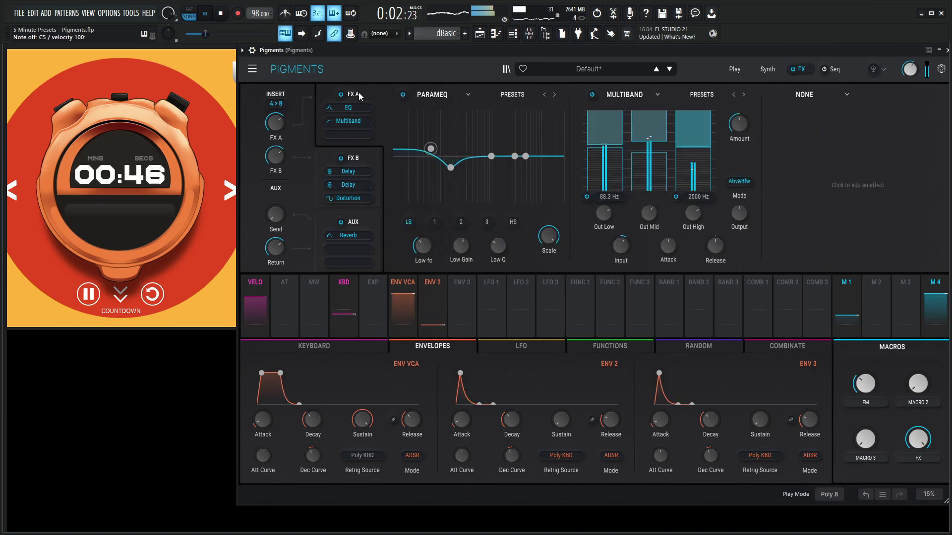
pyautogui.press('space')
pyautogui.moveTo(349, 171); pyautogui.dragTo(356, 137)
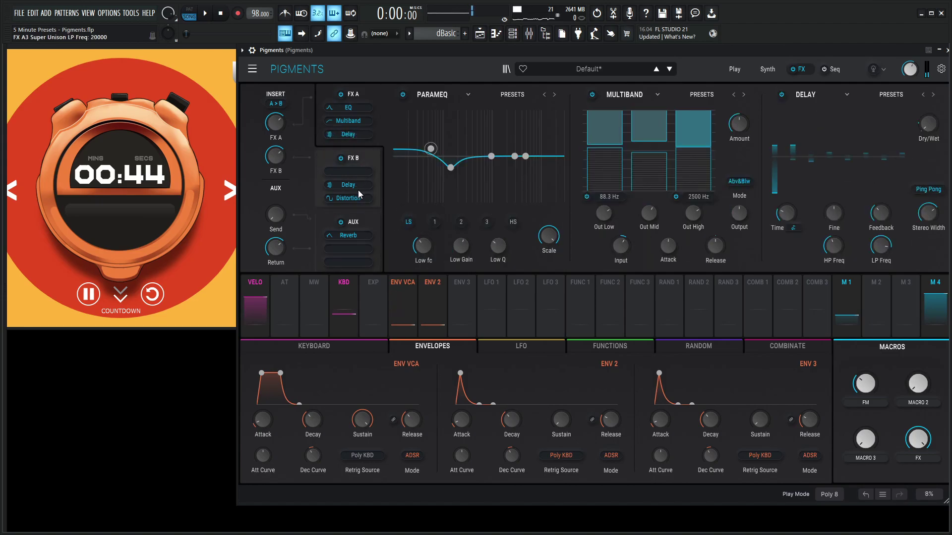
pyautogui.moveTo(358, 189)
pyautogui.mouseDown()
pyautogui.moveTo(356, 147)
pyautogui.moveTo(353, 188)
pyautogui.mouseUp()
# Add a Reverb effect in FX B's third slot
pyautogui.click(812, 94)
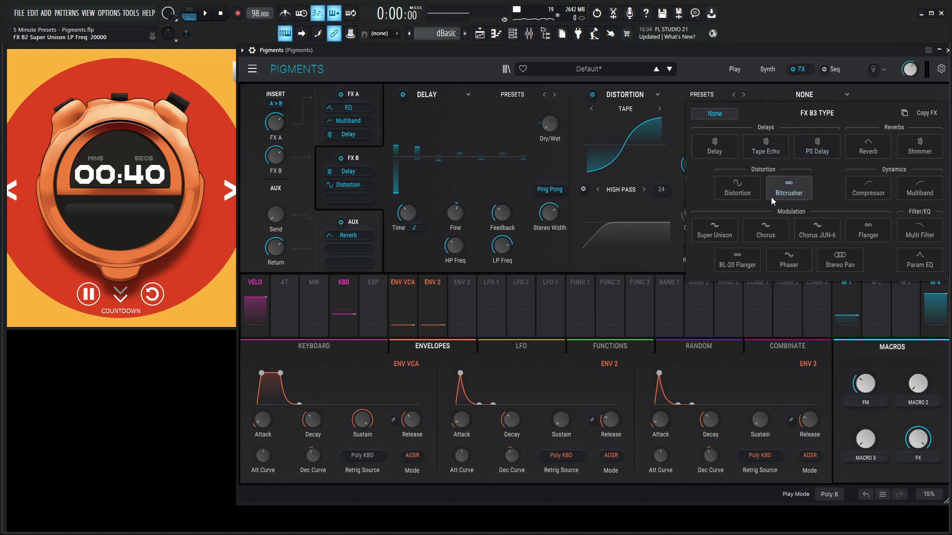
pyautogui.click(867, 147)
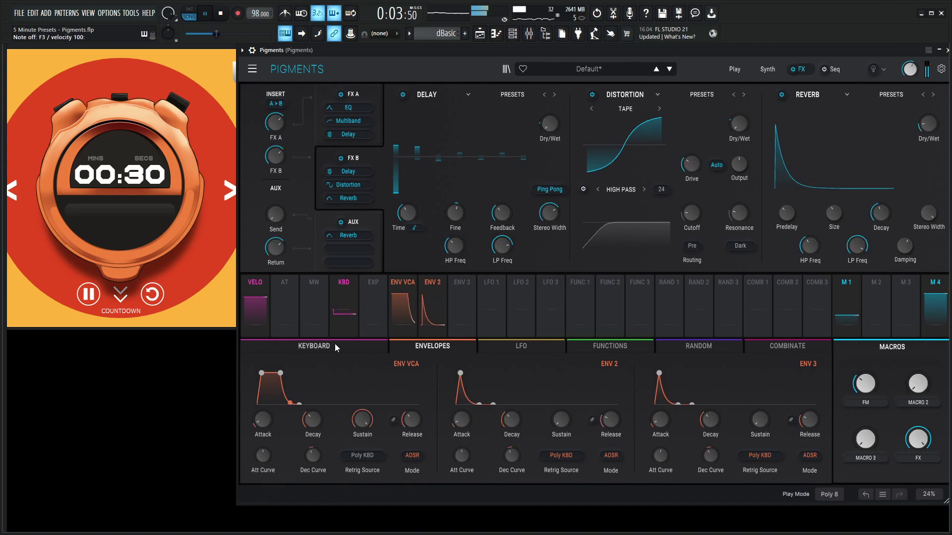
# Raise the Glide Time slightly in the keyboard play settings
pyautogui.click(313, 345)
pyautogui.press('space')
pyautogui.moveTo(433, 393); pyautogui.dragTo(433, 384)
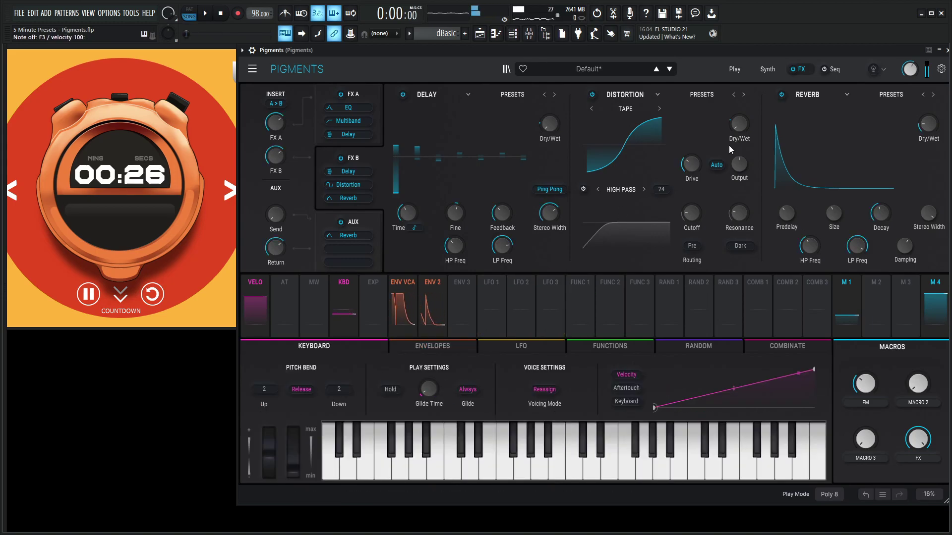
# Route Macro 2 to Filter 1's cutoff with an amount of 0.38 and Macro 3 to its resonance
pyautogui.click(767, 69)
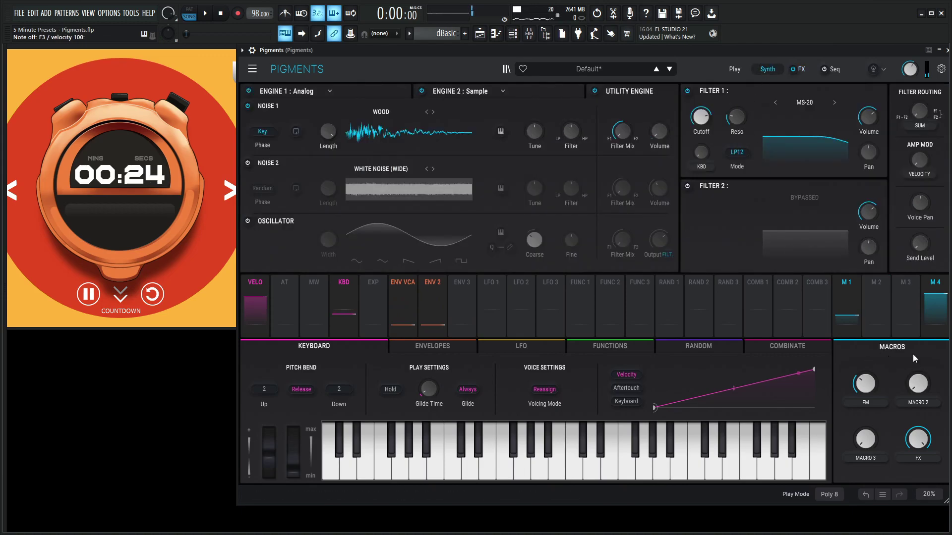
pyautogui.moveTo(696, 144); pyautogui.dragTo(701, 119)
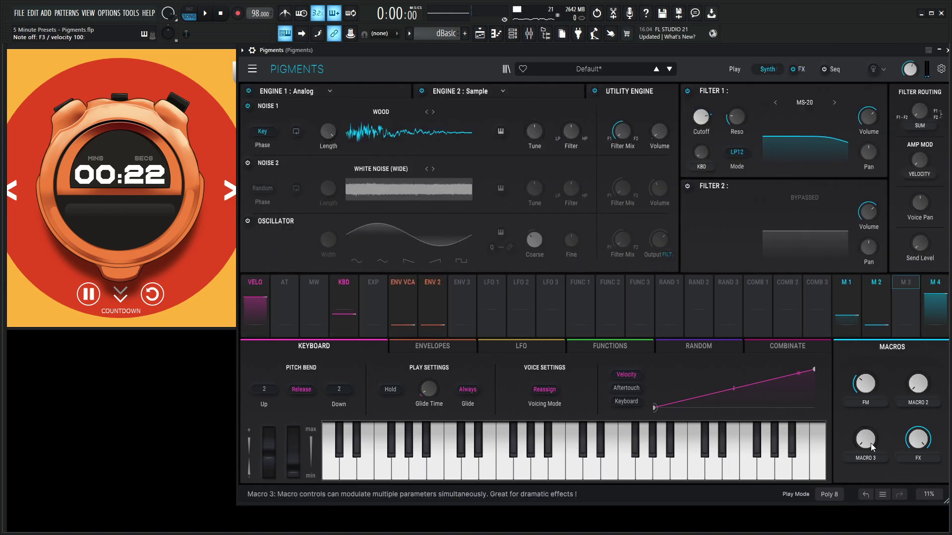
pyautogui.moveTo(750, 172); pyautogui.dragTo(701, 144)
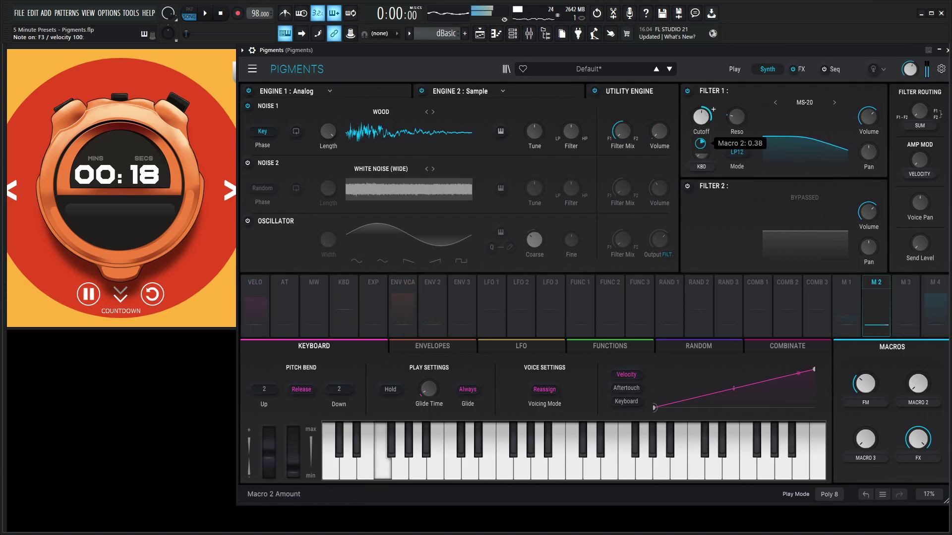
# Rename Macro 2 as cut and Macro 3 as res
pyautogui.doubleClick(916, 403)
pyautogui.write('cut')
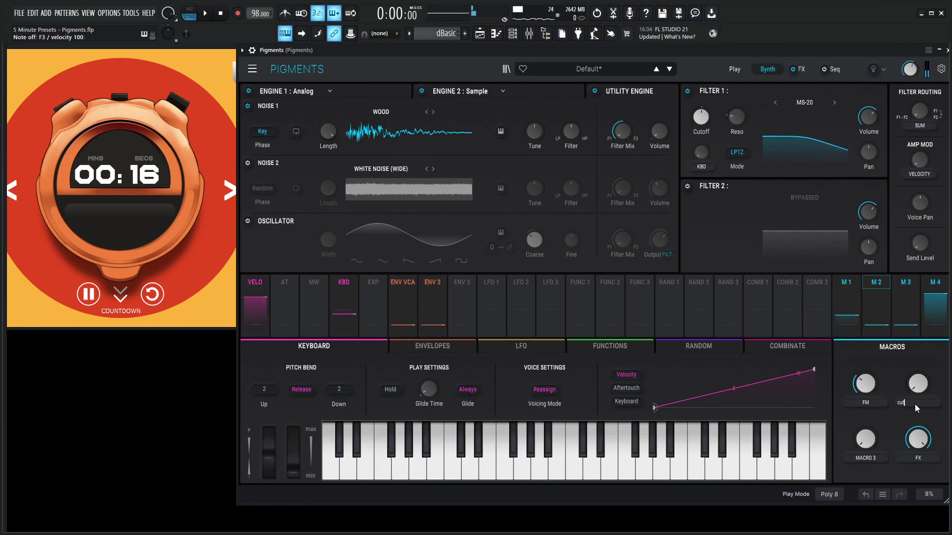
pyautogui.press('Return')
pyautogui.doubleClick(870, 459)
pyautogui.write('res')
pyautogui.press('Return')
# Lower Filter 1's base resonance while the pattern plays
pyautogui.press('space')
pyautogui.click(905, 303)
pyautogui.moveTo(734, 117); pyautogui.dragTo(734, 130)
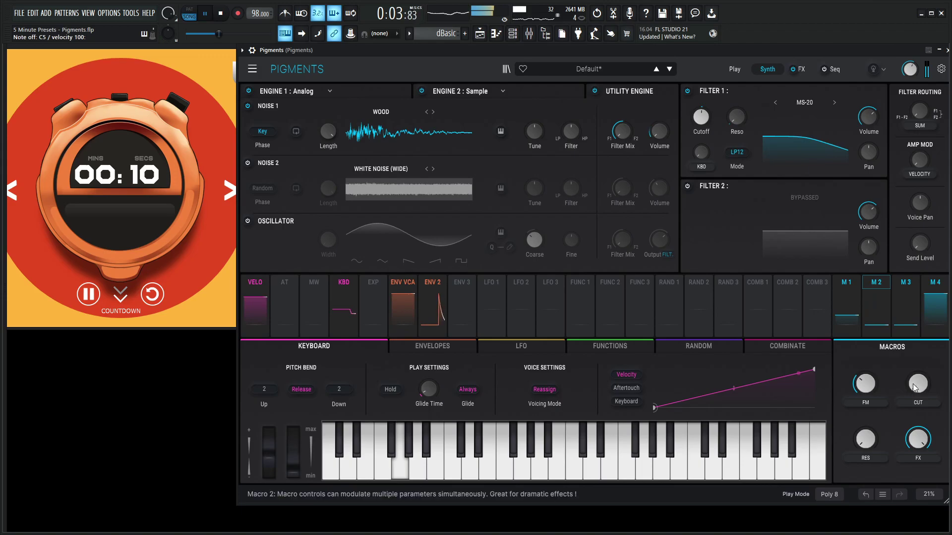
# Turn the Cut macro up to 0.696 and raise the Res macro partway
pyautogui.moveTo(917, 383); pyautogui.dragTo(918, 367)
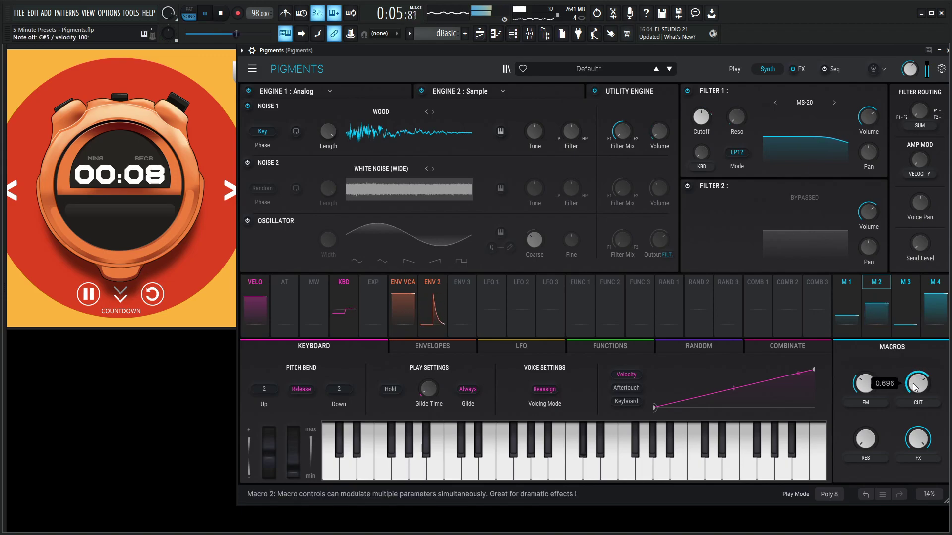
pyautogui.moveTo(865, 439); pyautogui.dragTo(865, 446)
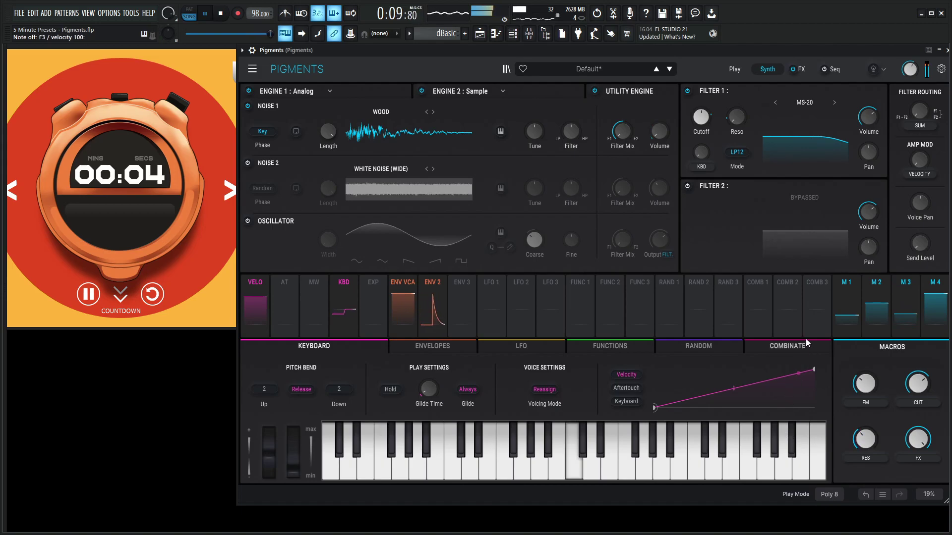
# Turn down the synth's master output volume slightly and stop the pattern
pyautogui.moveTo(909, 69); pyautogui.dragTo(909, 81)
pyautogui.press('space')
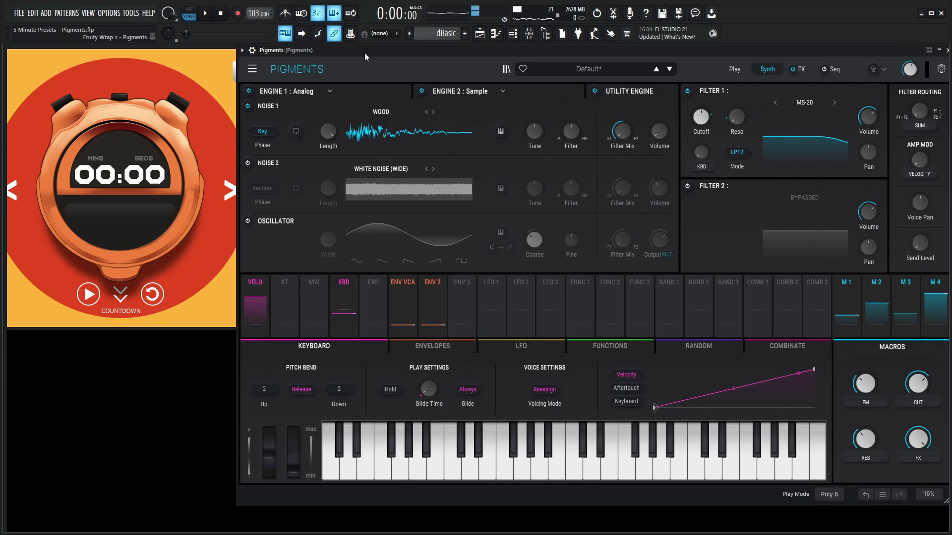
# Show the mixer and inspect the Fruity parametric EQ 2 on the Master track
pyautogui.press('F9')
pyautogui.click(87, 305)
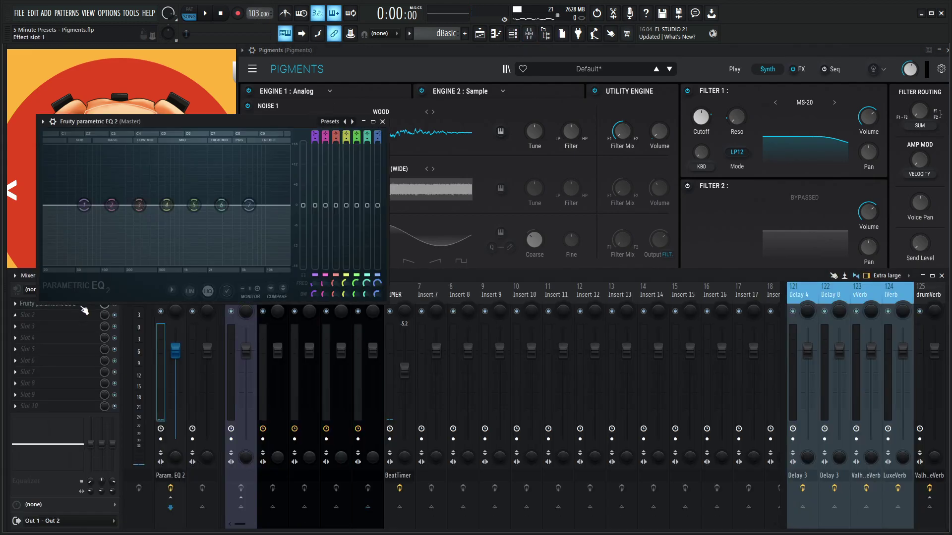
pyautogui.press('space')
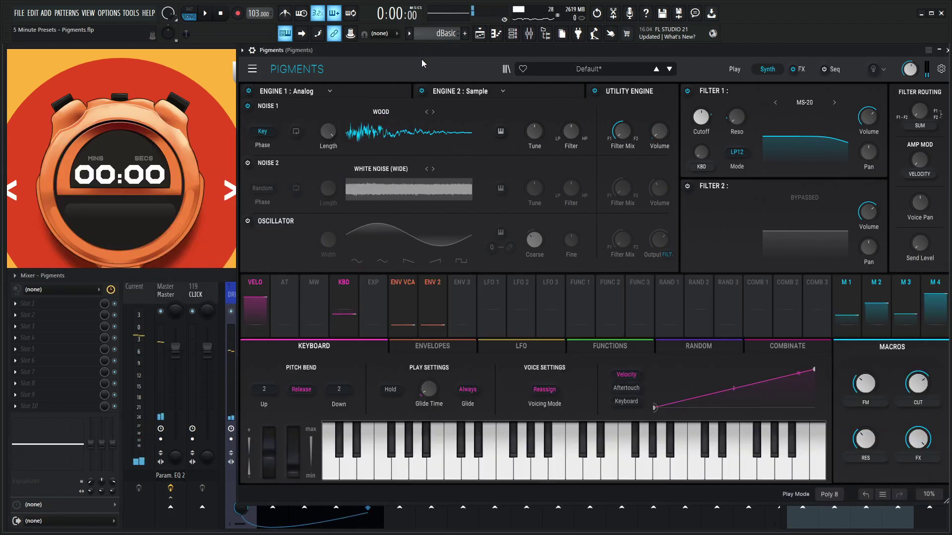
# Lower the FM macro to 0.200 while the pattern plays, and stop playback
pyautogui.press('space')
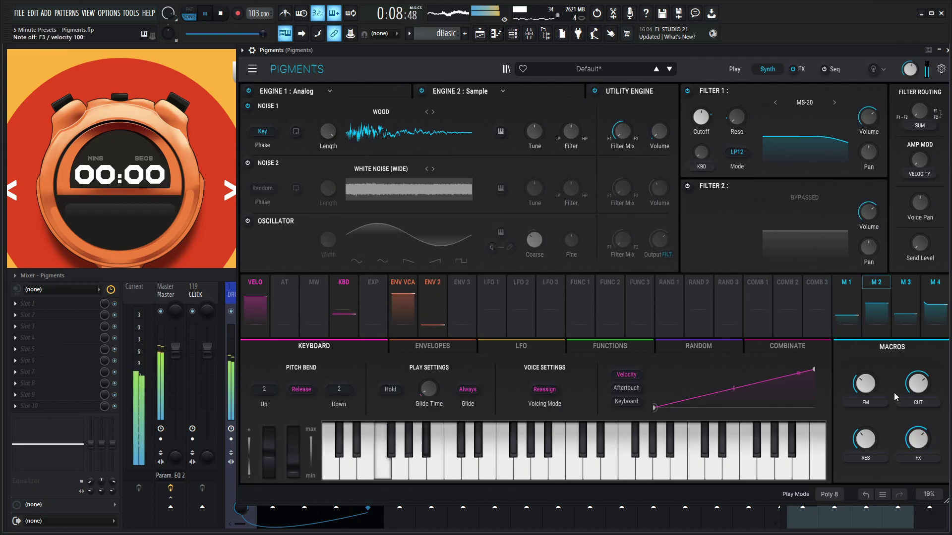
pyautogui.moveTo(864, 384); pyautogui.dragTo(864, 403)
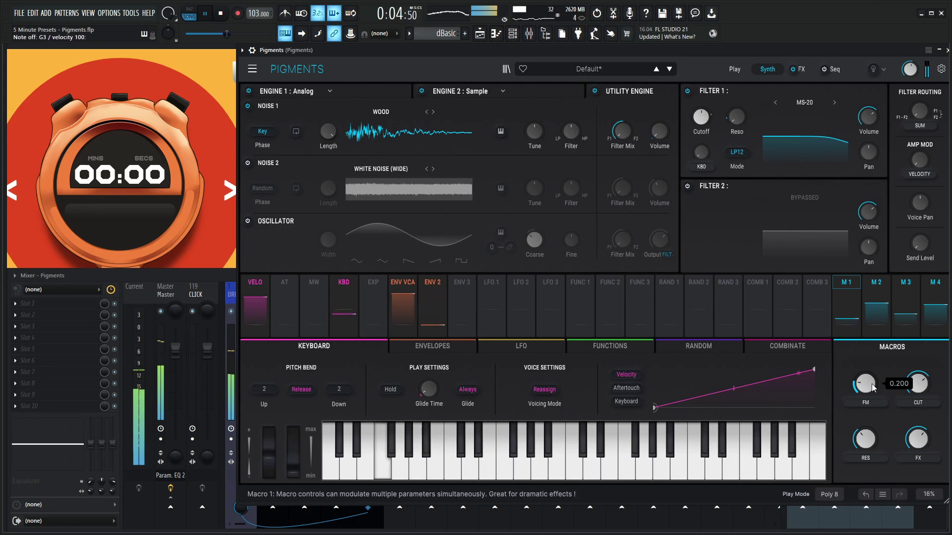
pyautogui.press('space')
# Audition the finished preset by playing single low and higher notes, plus a short run of the pattern
pyautogui.press('v')
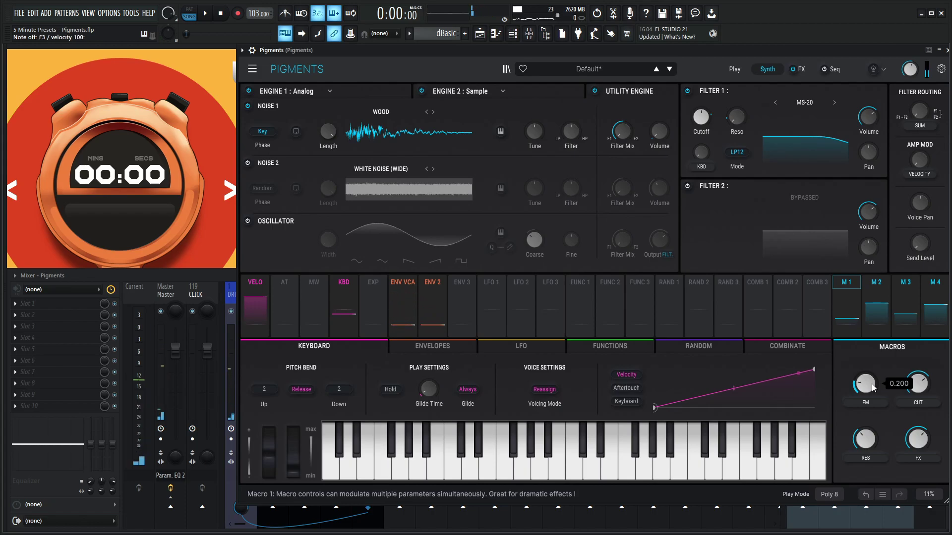
pyautogui.press('v')
pyautogui.press(',')
pyautogui.press('j')
pyautogui.press('space')
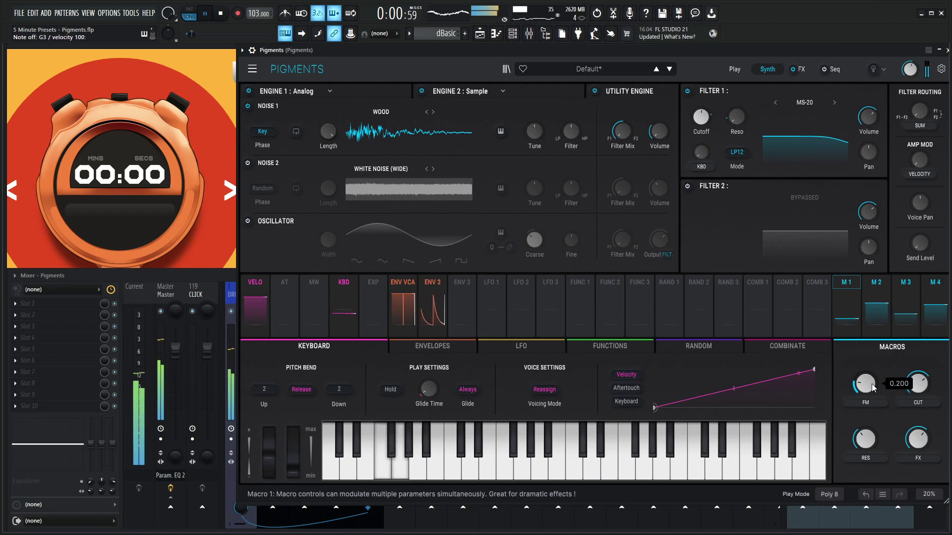
pyautogui.press('space')
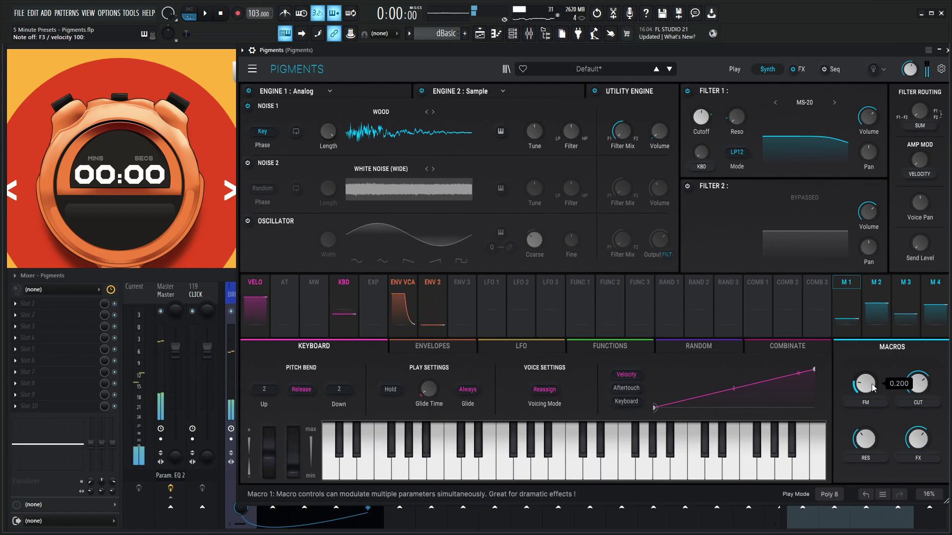